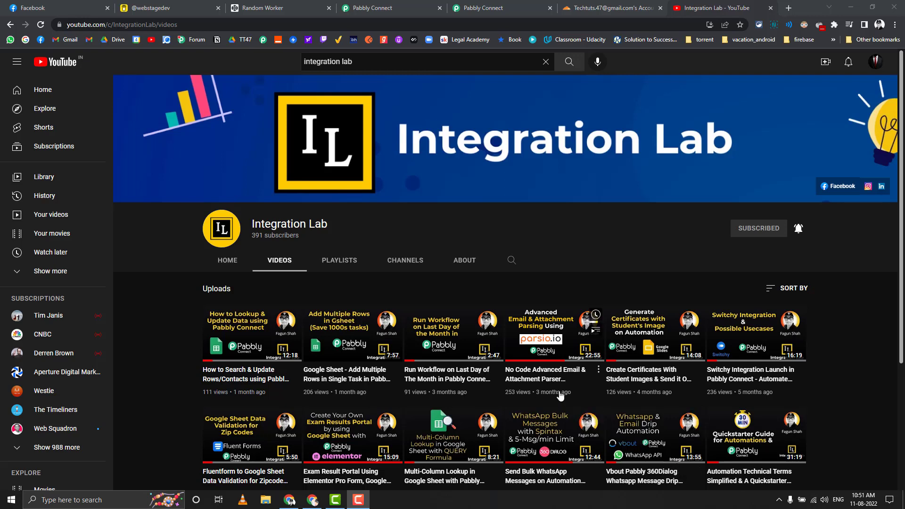
- Switch from YouTube to the Cloudflare dashboard showing the p1 Worker's overview
mouse_move(561, 395)
left_click(622, 7)
- Go from the p1 editor to the Workers overview, then to the Buy Me a Coffee page
left_click(16, 90)
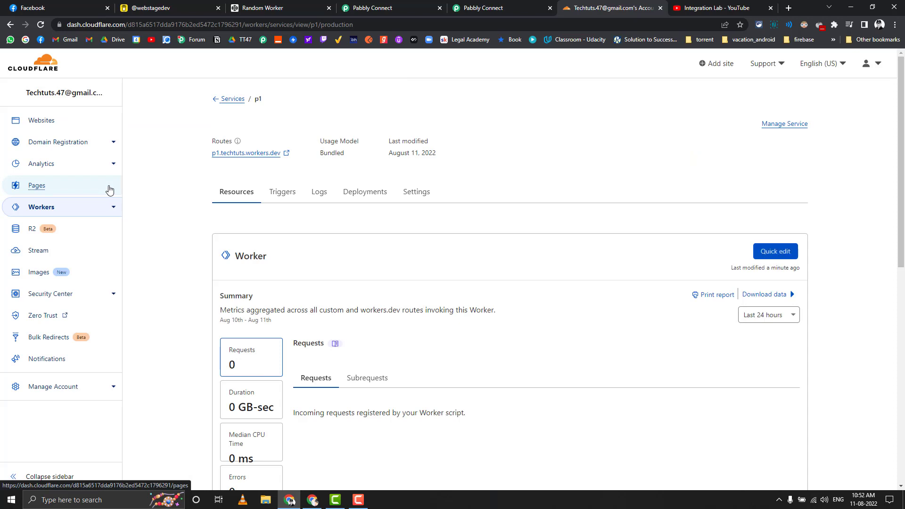
left_click(48, 211)
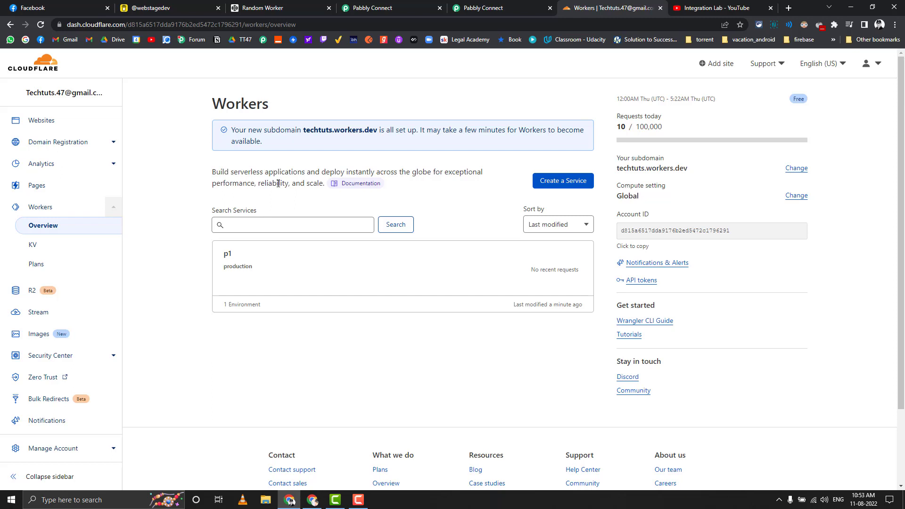
key("ctrl+2")
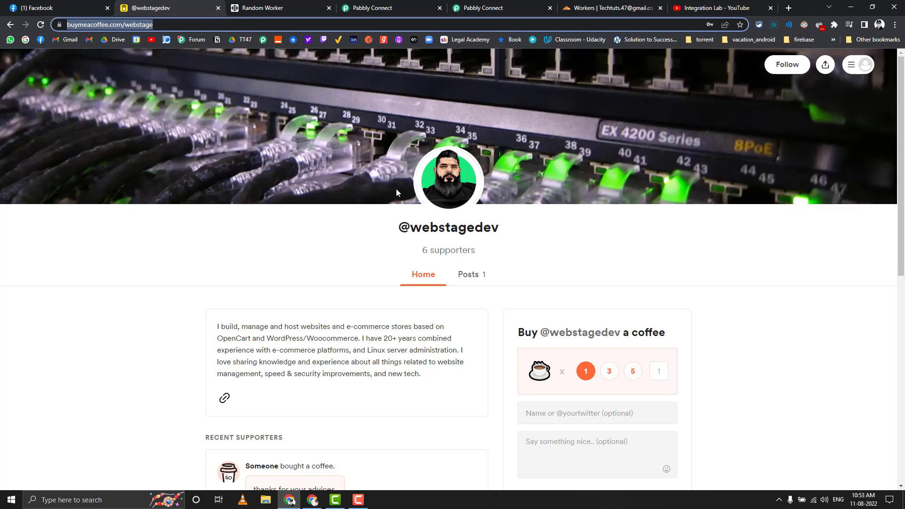
left_click(312, 6)
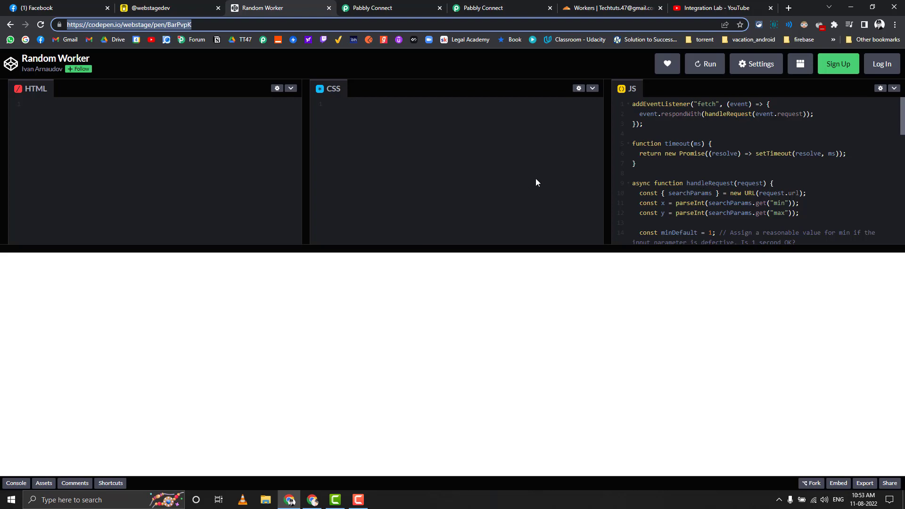
left_click(194, 5)
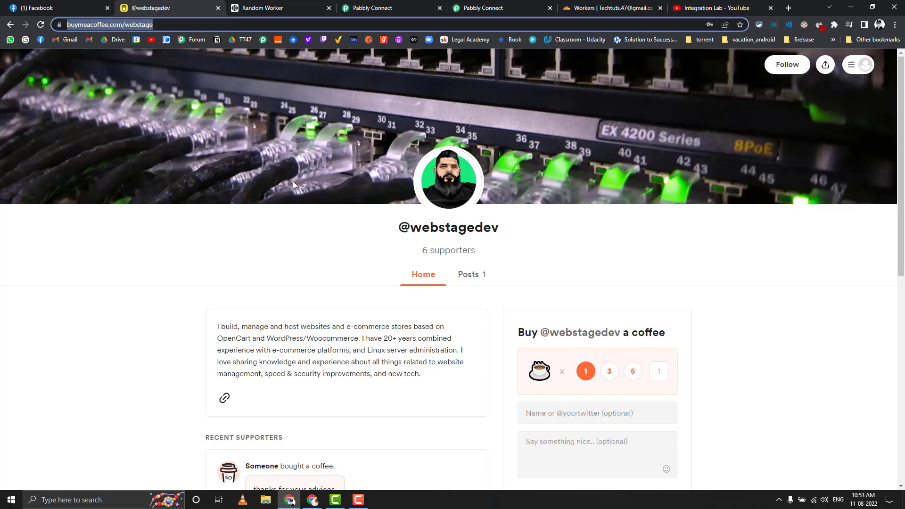
scroll(285, 186, "down", 1)
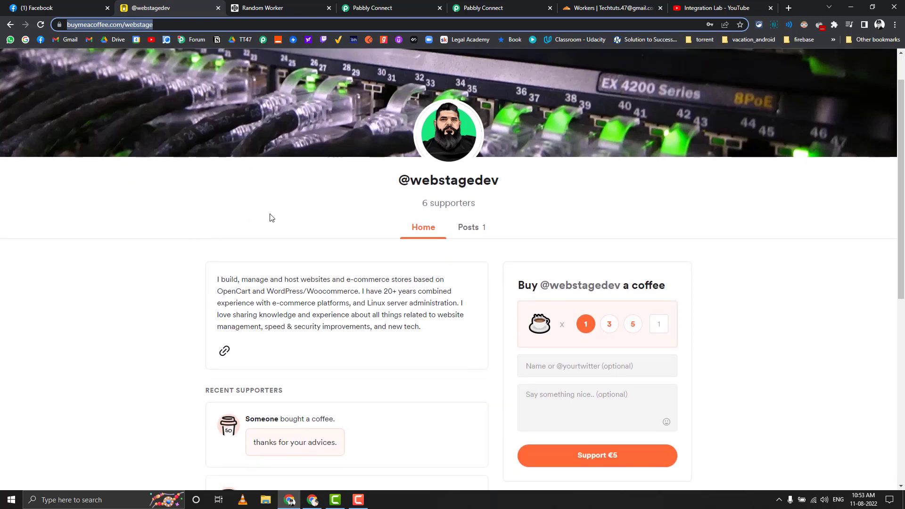
scroll(271, 218, "up", 1)
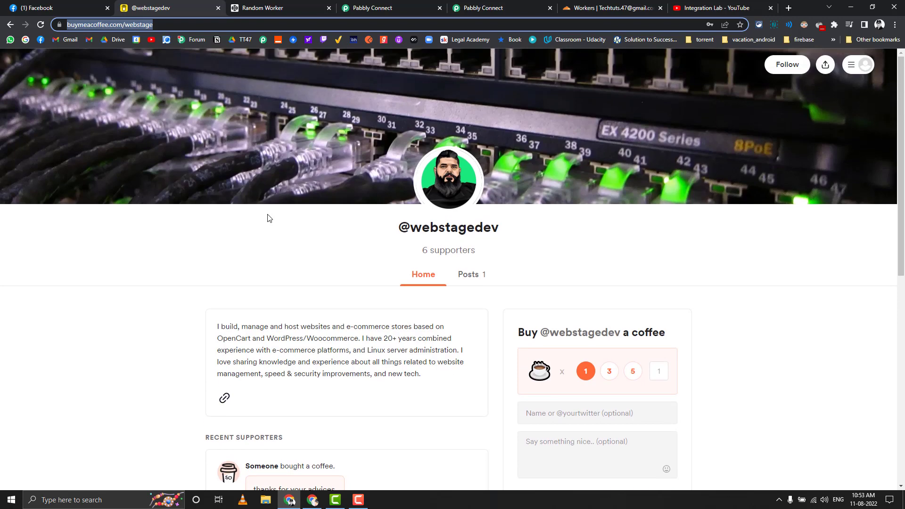
- Create a new HTTP handler Worker service named p2 at p2.techtuts.workers.dev
left_click(583, 5)
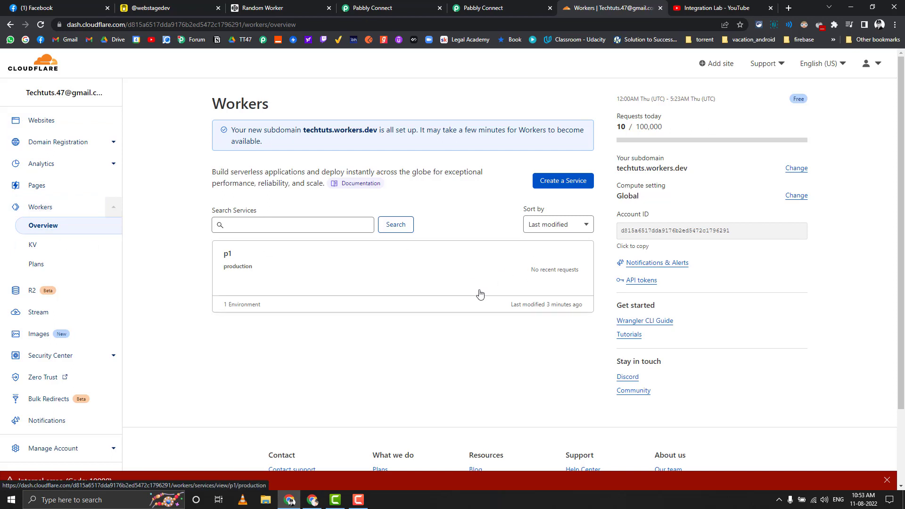
left_click(566, 182)
left_click_drag(404, 200, 238, 203)
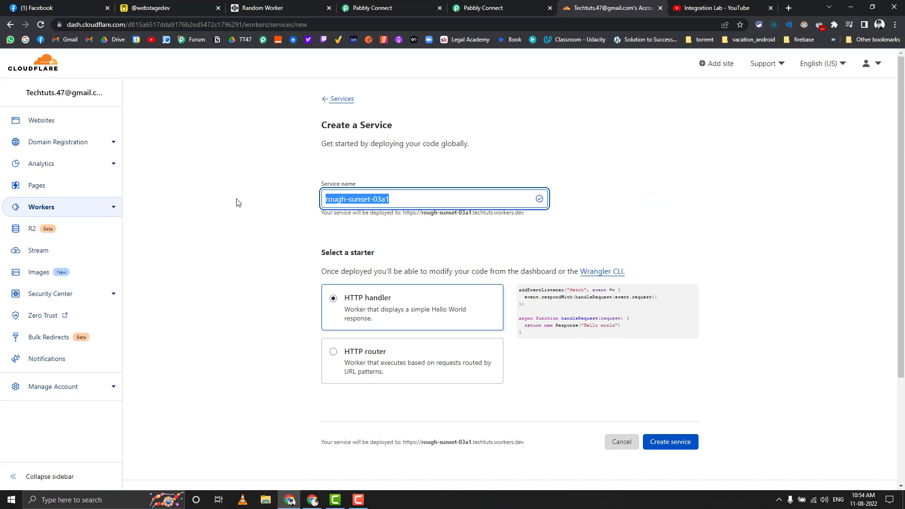
type("p2")
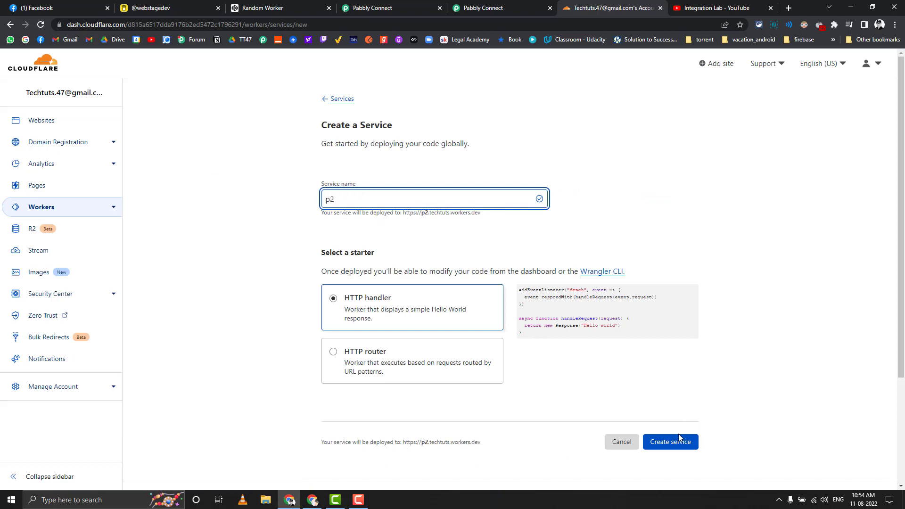
left_click(677, 438)
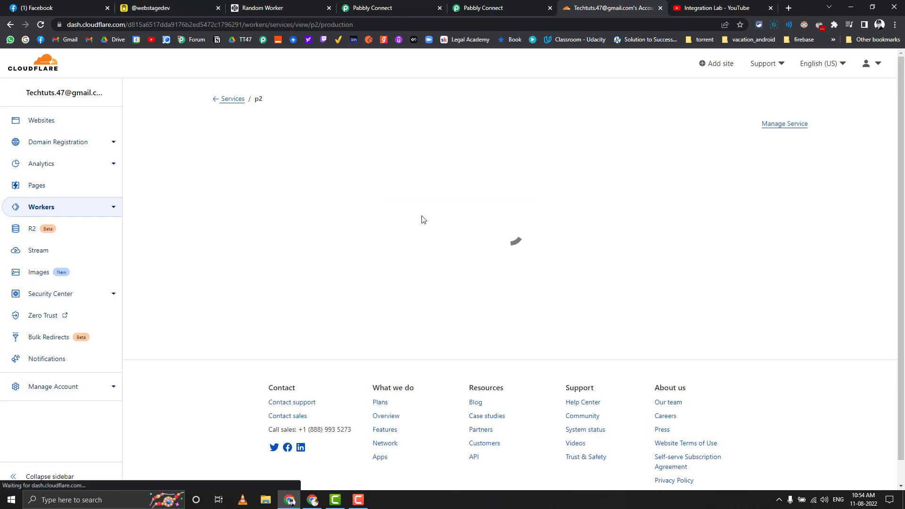
scroll(409, 255, "down", 1)
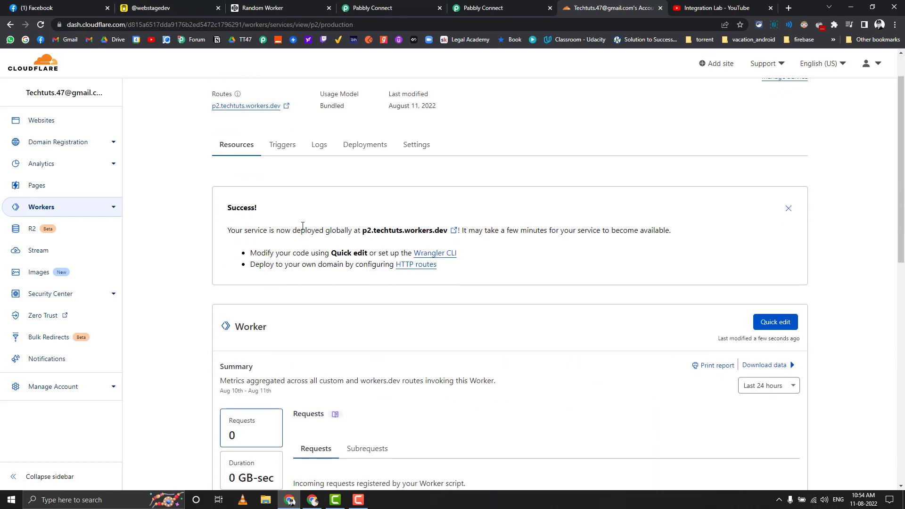
- Deploy p2's starter code, confirm the test returns 200 OK 'Hello world', and select its URL
left_click(759, 322)
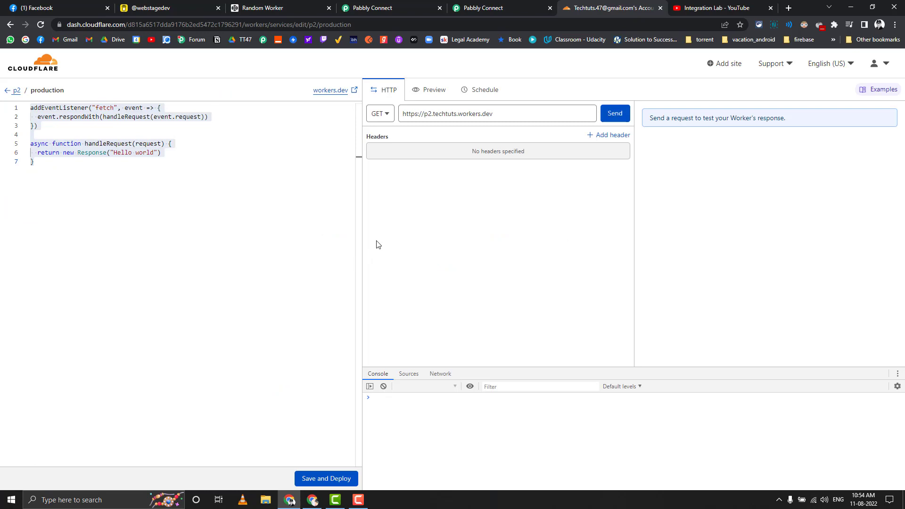
left_click(342, 478)
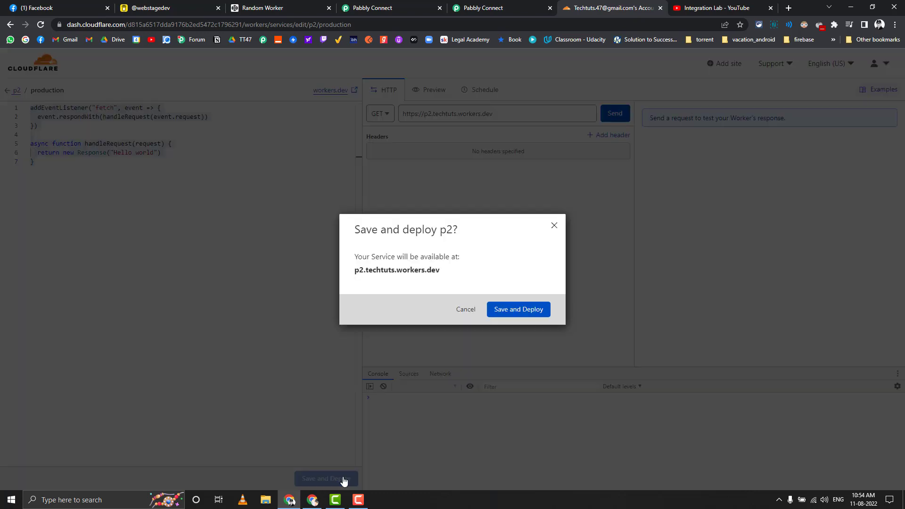
left_click(528, 314)
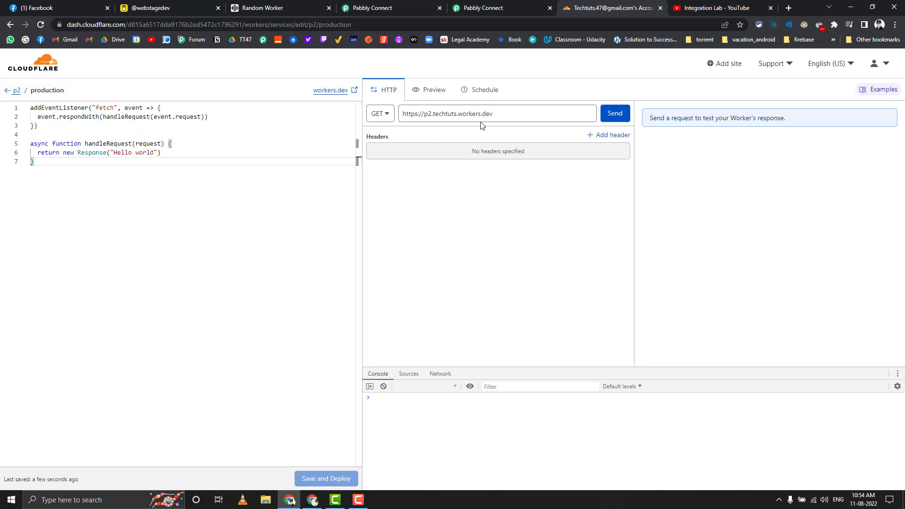
left_click(605, 115)
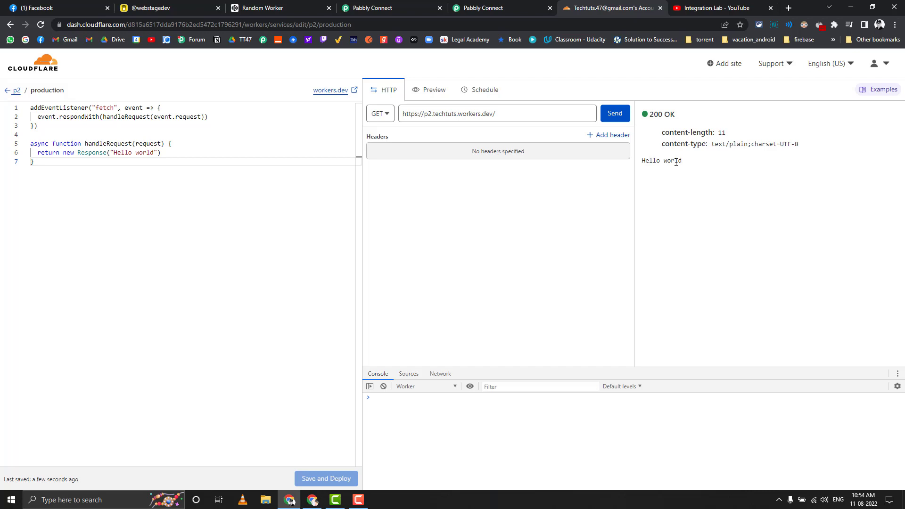
triple_click(689, 162)
key("ctrl+a")
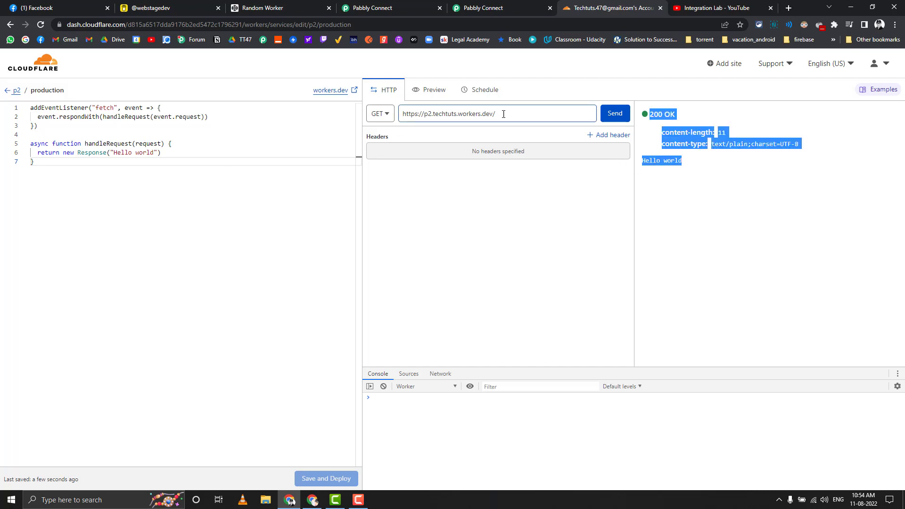
triple_click(401, 118)
key("ctrl+c")
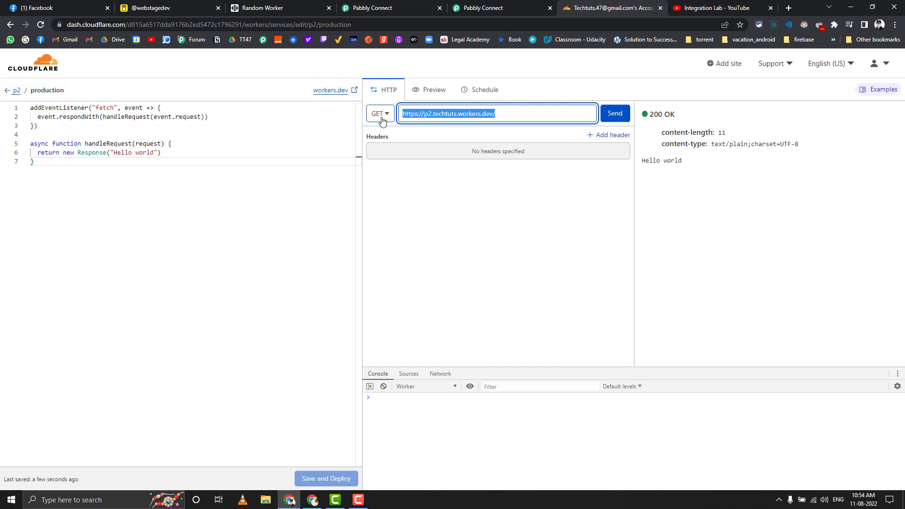
left_click(506, 7)
scroll(200, 180, "up", 10)
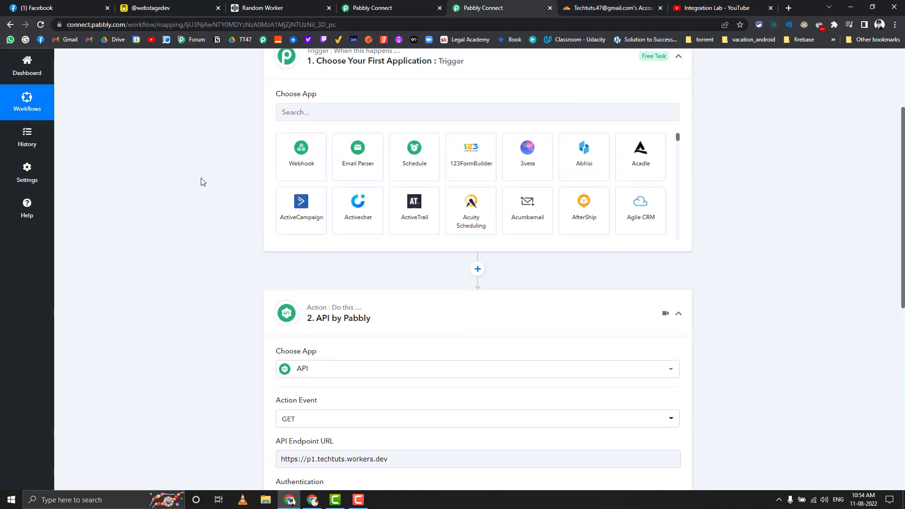
scroll(265, 167, "down", 7)
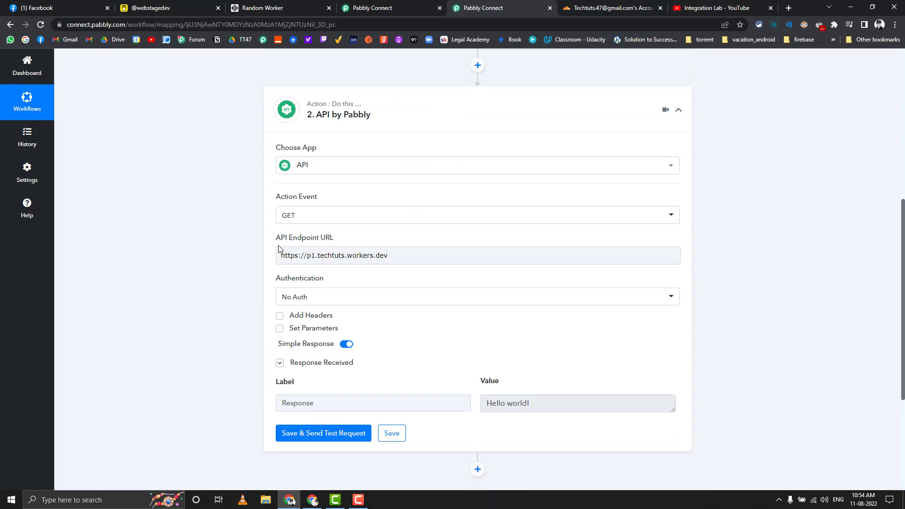
left_click_drag(405, 255, 237, 255)
key("ctrl+v")
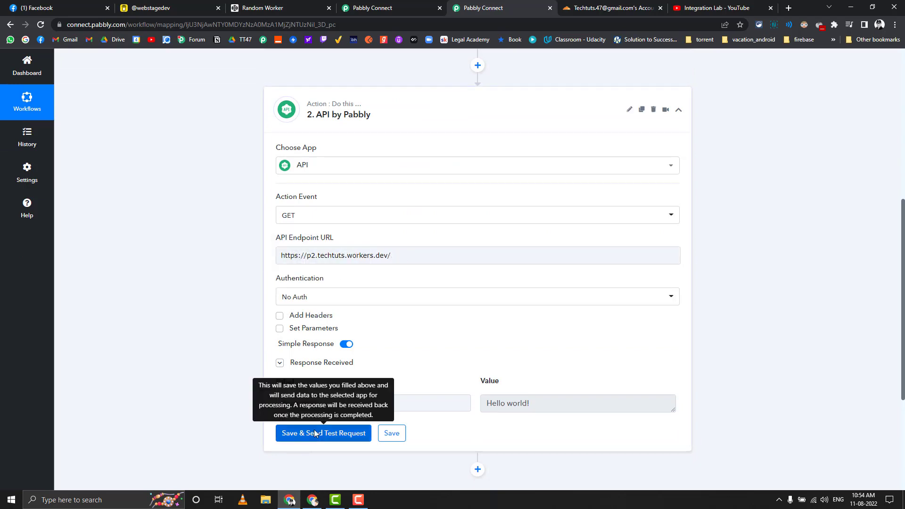
left_click(298, 434)
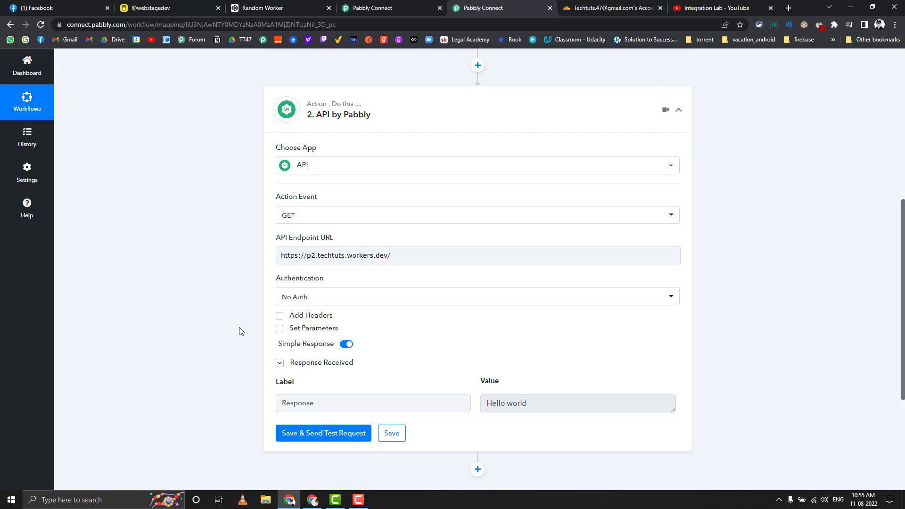
scroll(244, 333, "down", 2)
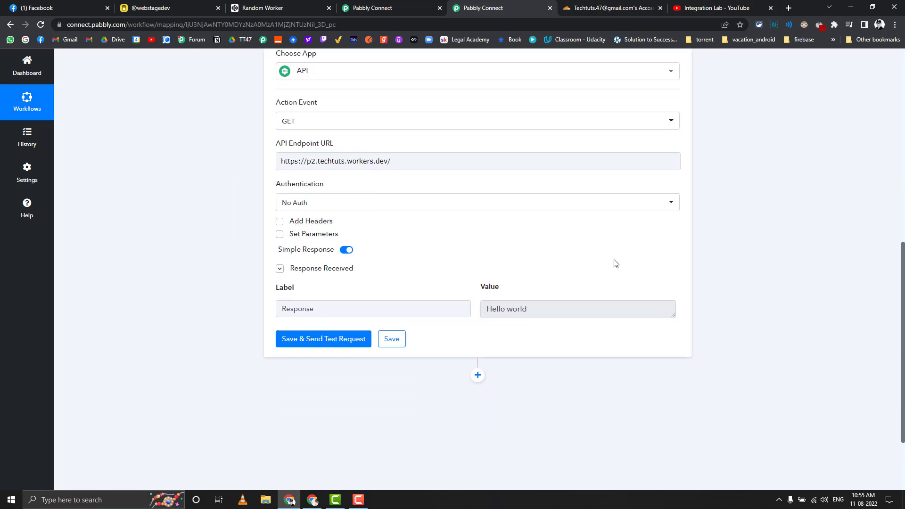
- Change p2's response to 'Hello world 123', deploy it, and verify the 200 OK test response
left_click(617, 9)
left_click(155, 151)
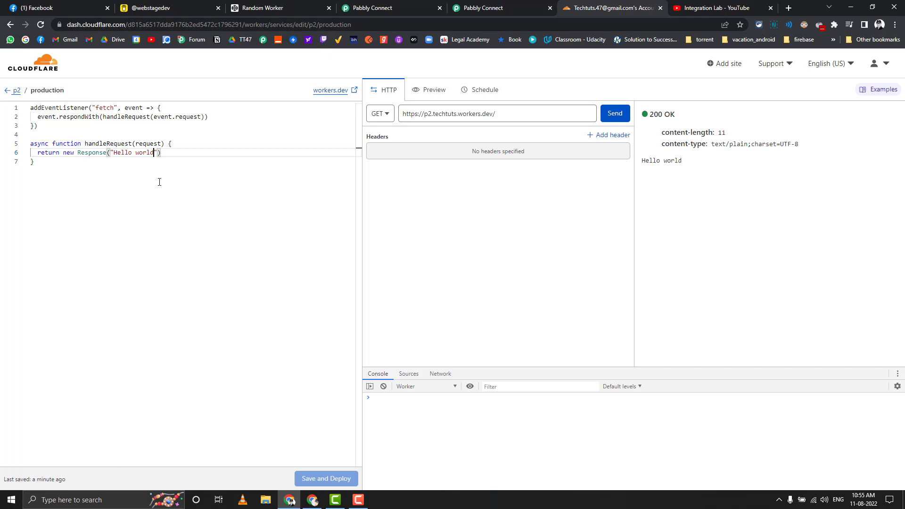
type("123")
left_click(346, 478)
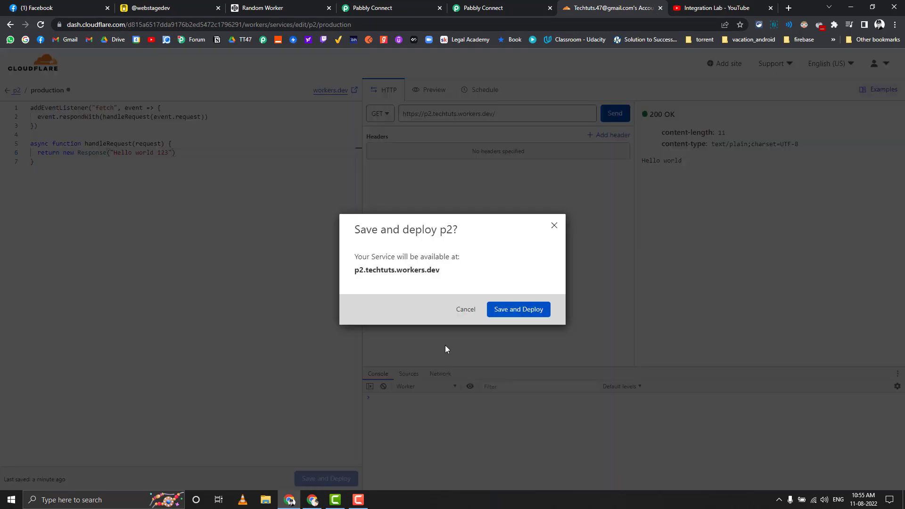
left_click(520, 310)
left_click(615, 115)
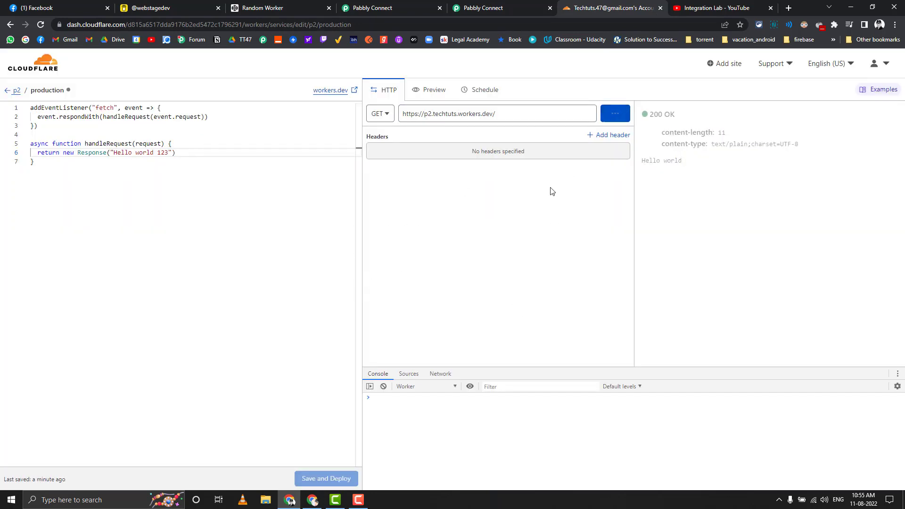
left_click(621, 121)
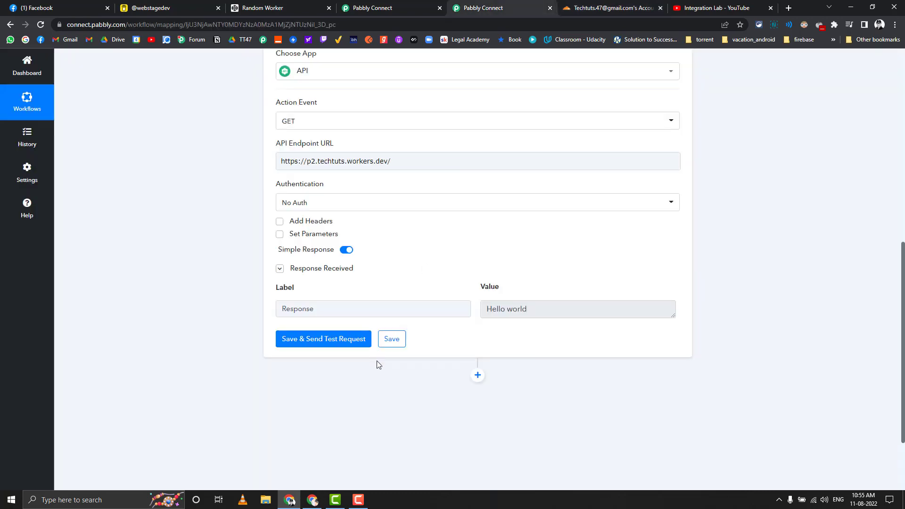
left_click(354, 347)
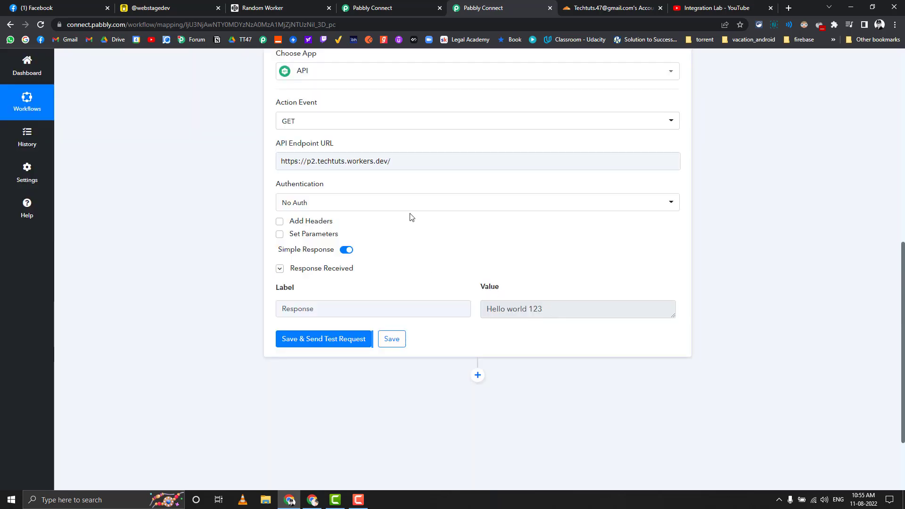
left_click(581, 9)
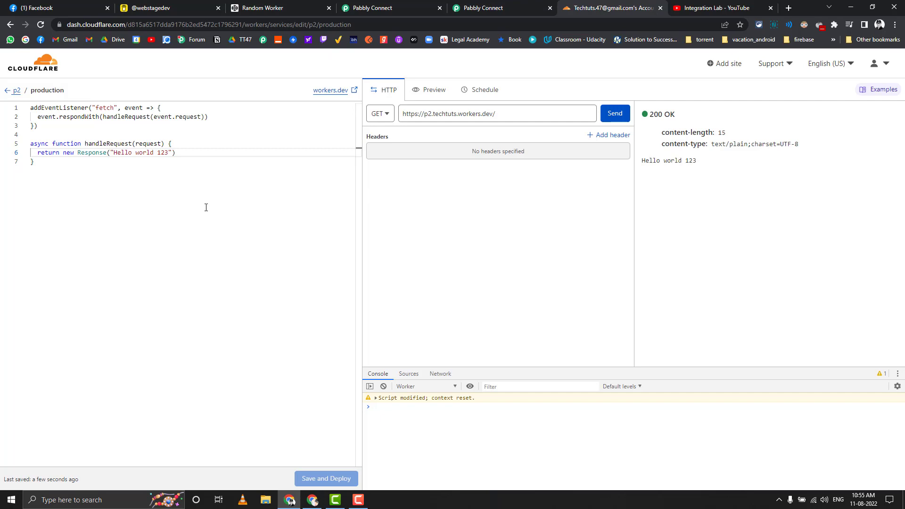
- Bring up the CodePen 'Random Worker' pen showing the random-delay JavaScript code
key("ctrl+shift+Tab")
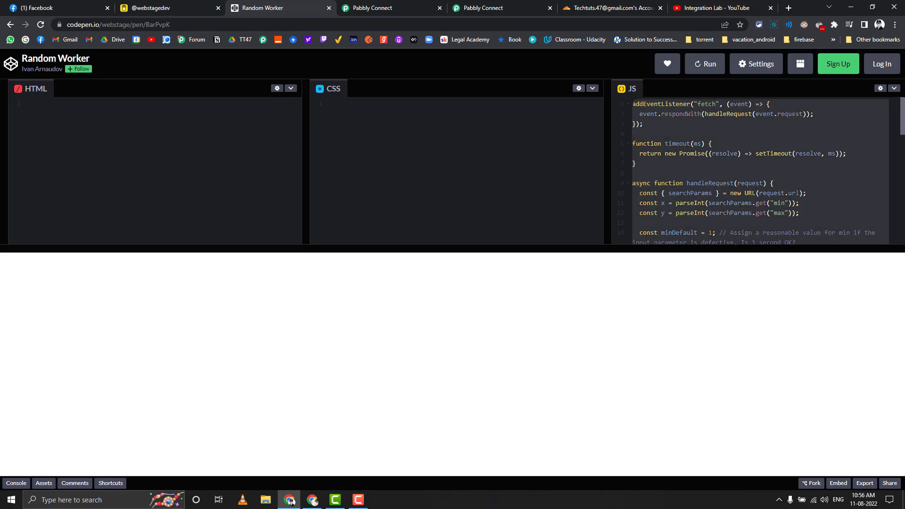
- Replace all of the p2 worker's code with the pasted random-delay script
left_click(611, 8)
left_click(133, 176)
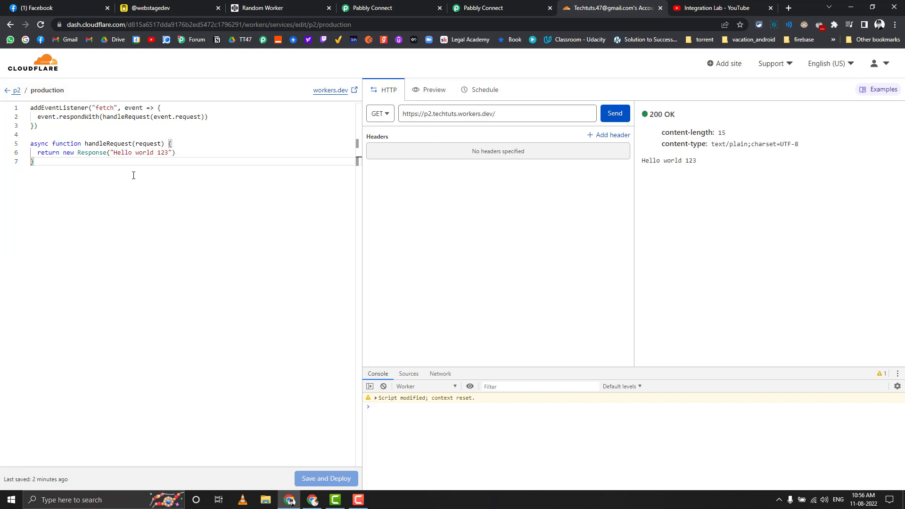
key("ctrl+a")
key("ctrl+v")
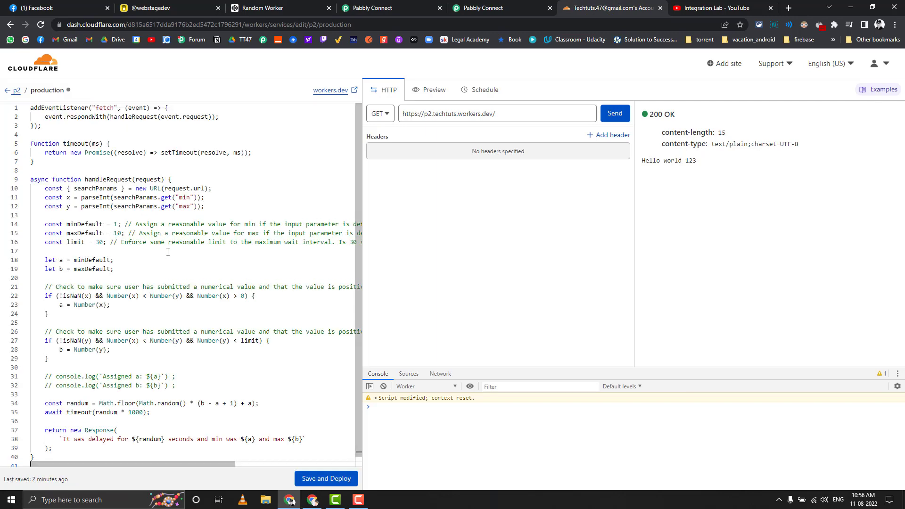
scroll(155, 265, "down", 1)
scroll(215, 256, "up", 1)
scroll(189, 241, "down", 1)
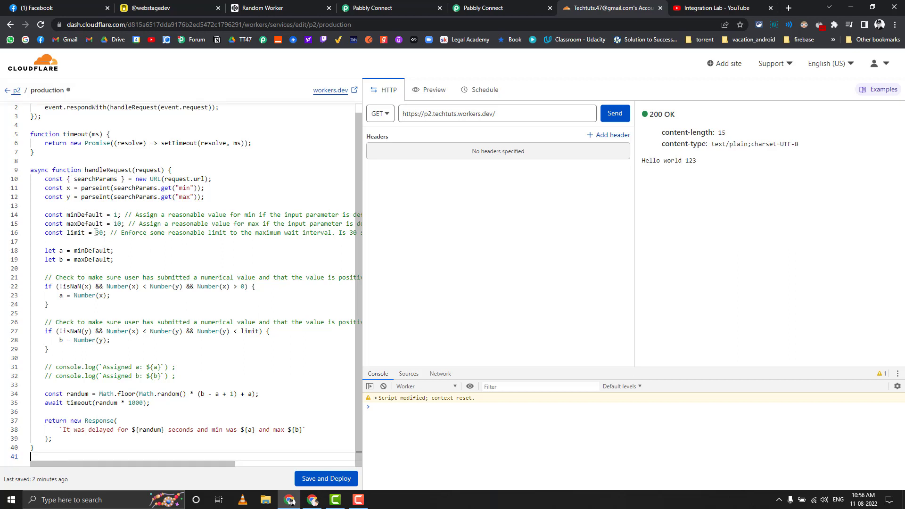
- Change the script's limit from 30 to 24 and deploy p2
left_click_drag(96, 233, 104, 236)
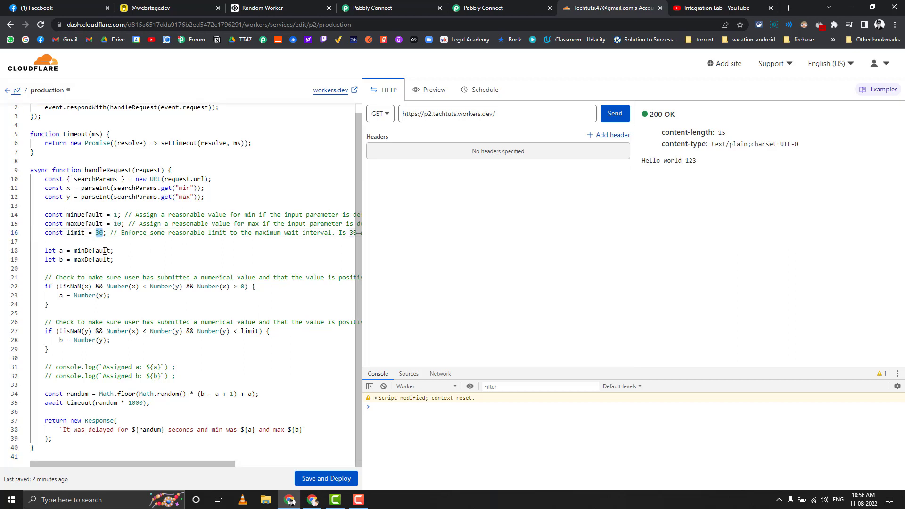
type("24")
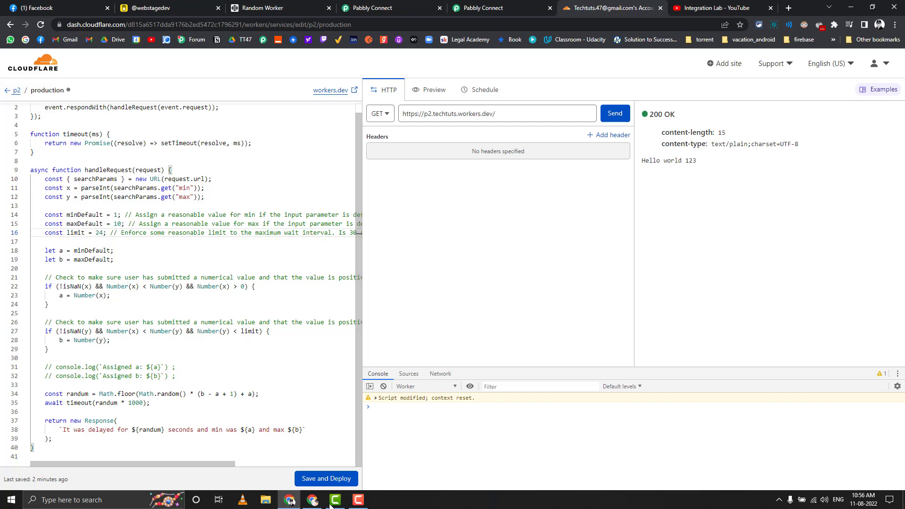
left_click(330, 479)
left_click(506, 313)
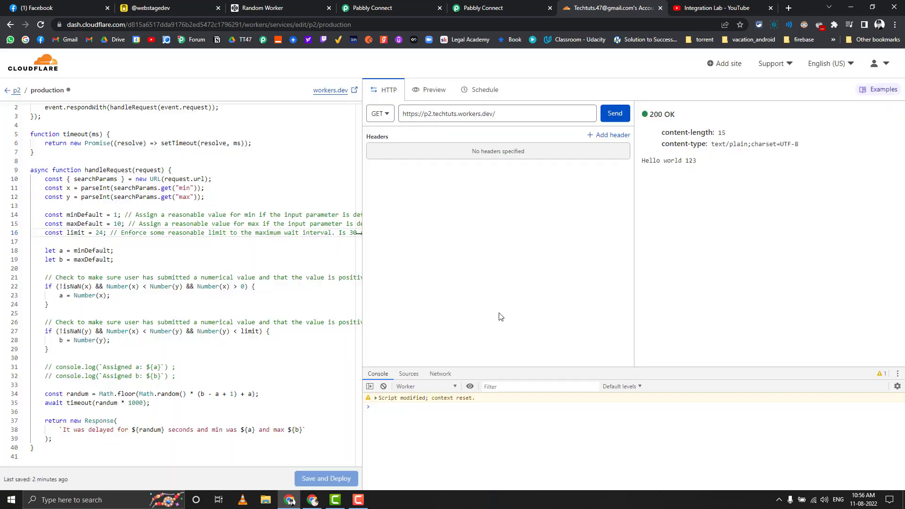
- Test the worker with ?min=5&max=10, getting a 6-second delay, and copy the test URL
left_click(511, 118)
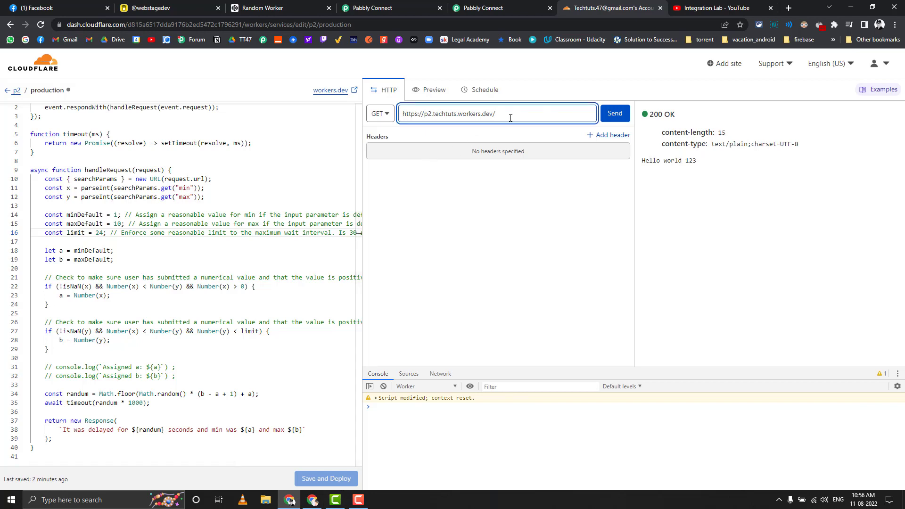
type("?min=5&max=10")
left_click(615, 113)
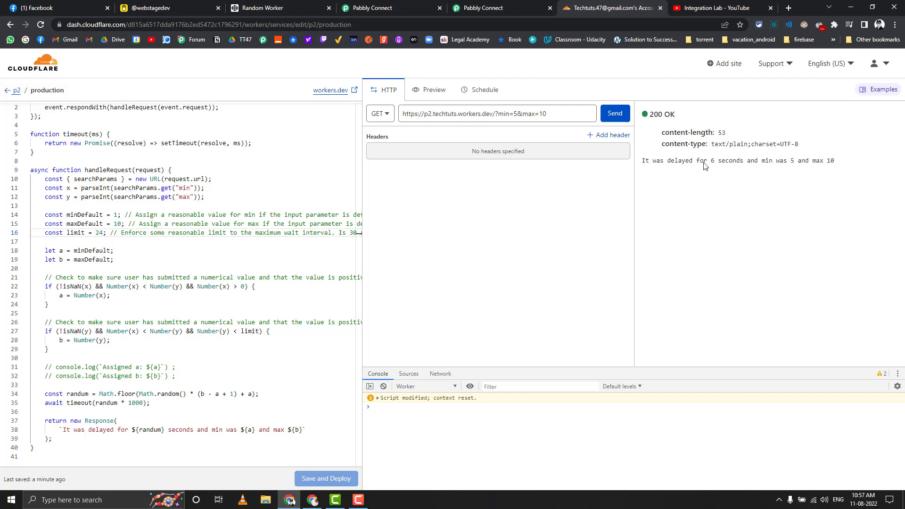
left_click_drag(575, 111, 344, 112)
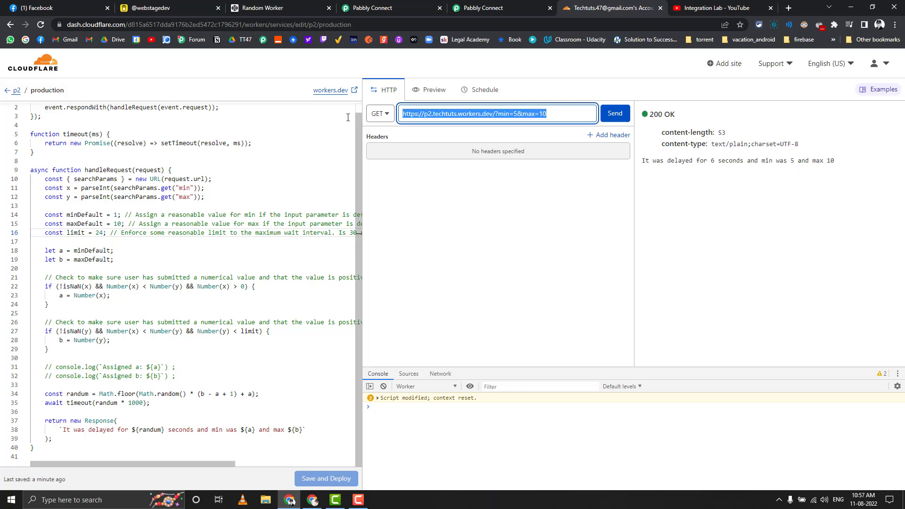
key("ctrl+shift+Tab")
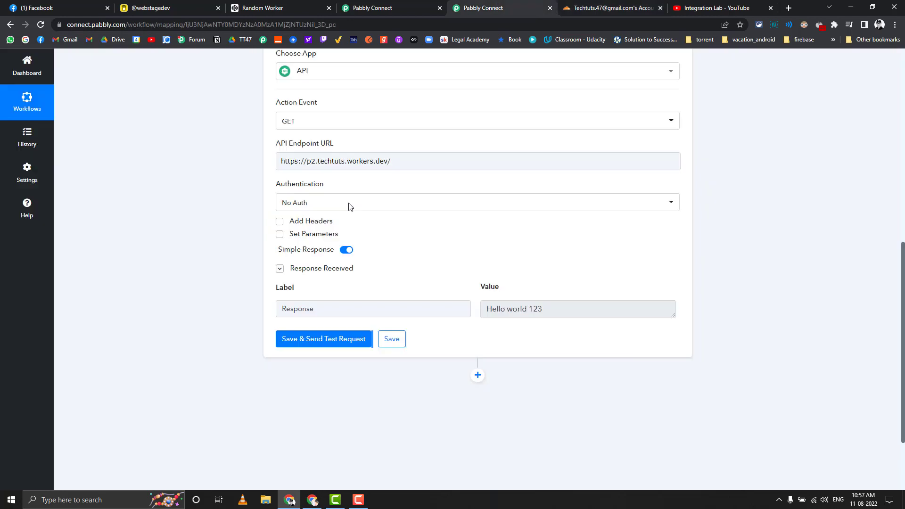
- Set the API Endpoint URL to the worker URL with min=5 and max=15
left_click(416, 163)
key("ctrl+a")
type("https://p2.techtuts.workers.dev/?min=5&max=10")
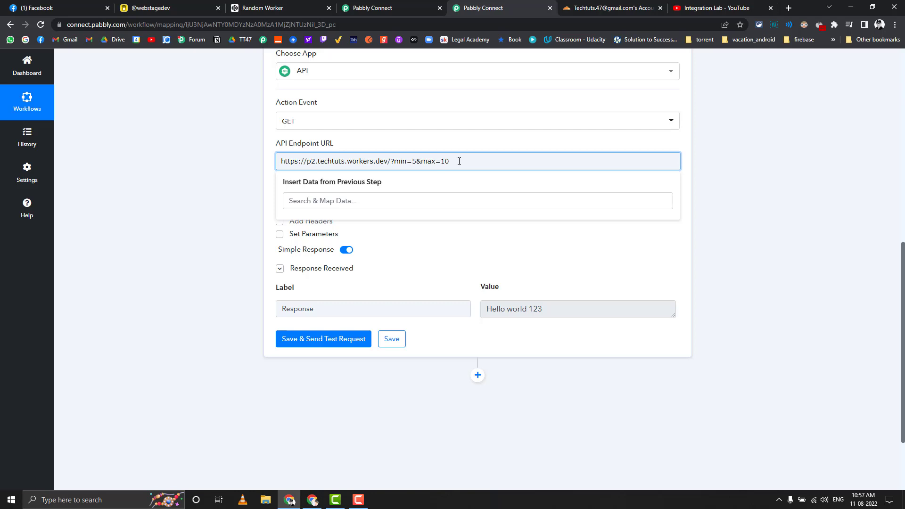
key("BackSpace")
type("5")
left_click(245, 222)
double_click(413, 161)
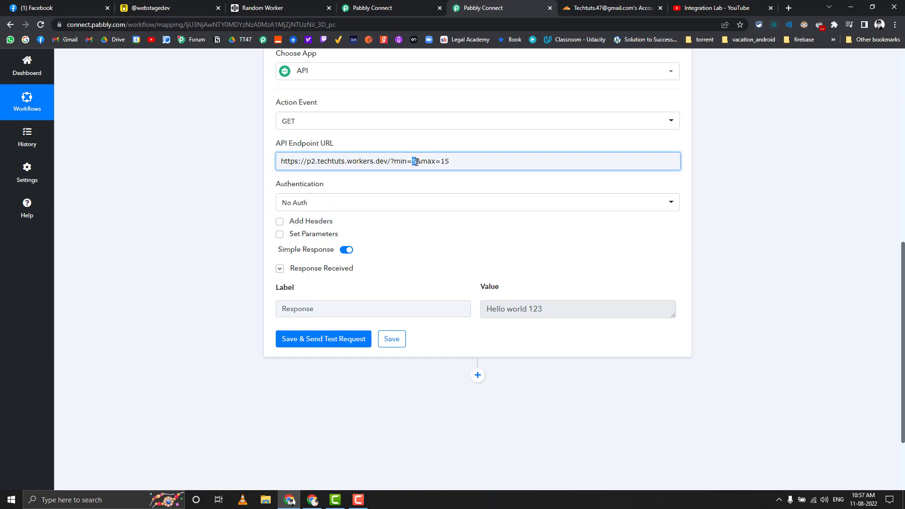
left_click(223, 187)
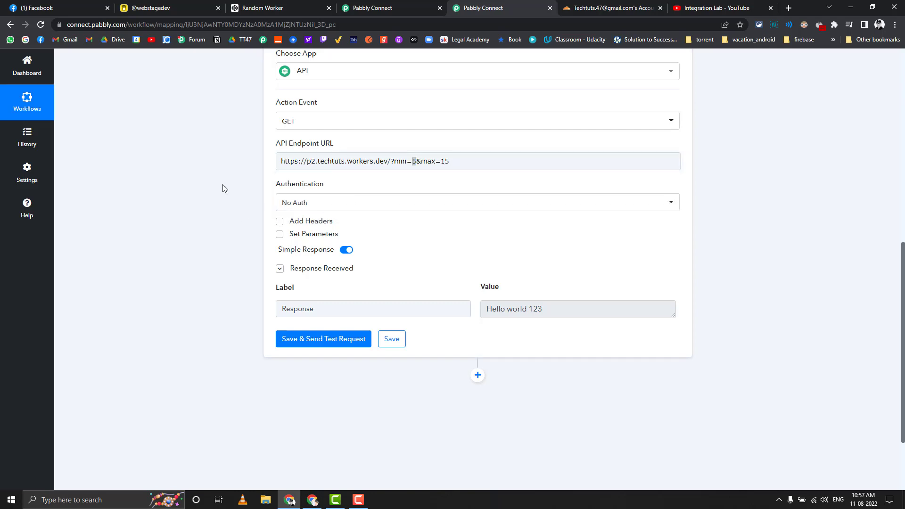
- Save and test the API step, getting a 5-second delay response
left_click(303, 336)
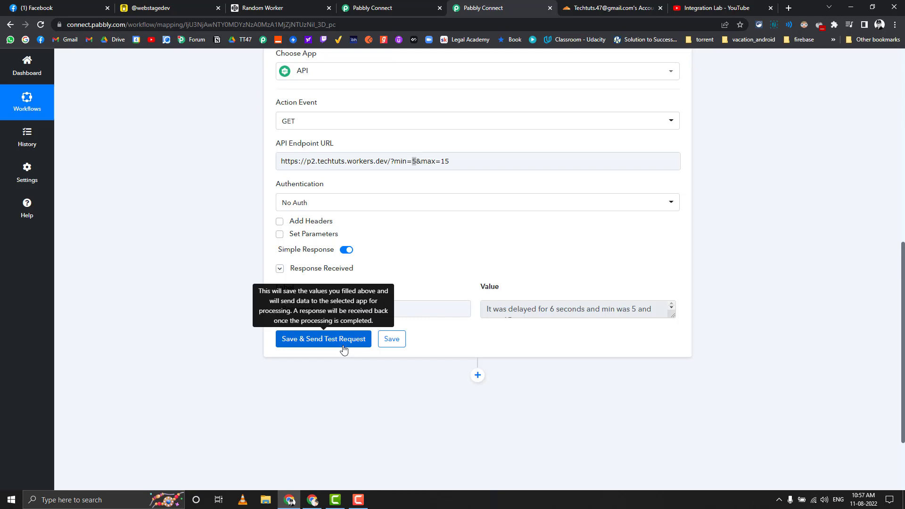
left_click(304, 340)
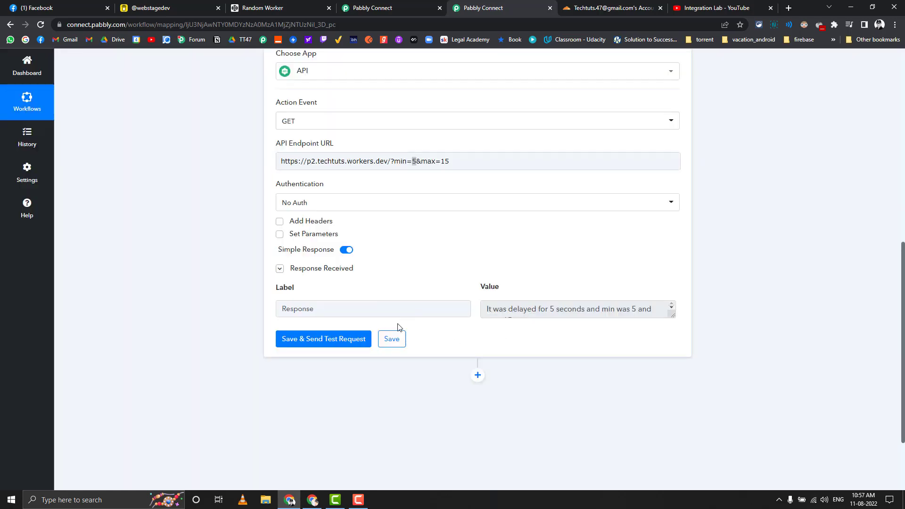
left_click(598, 7)
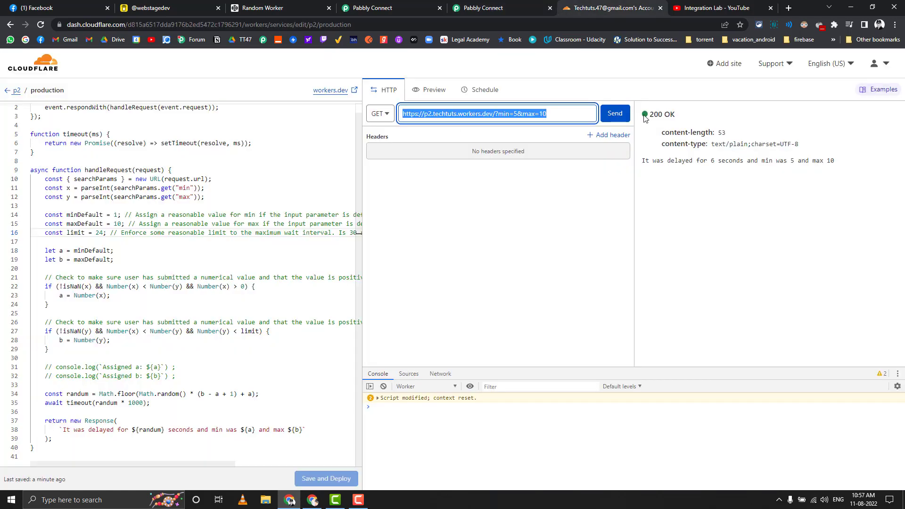
- Resend the Pabbly test request to the p2 worker and get a 14-second delay response
left_click(514, 5)
left_click(307, 343)
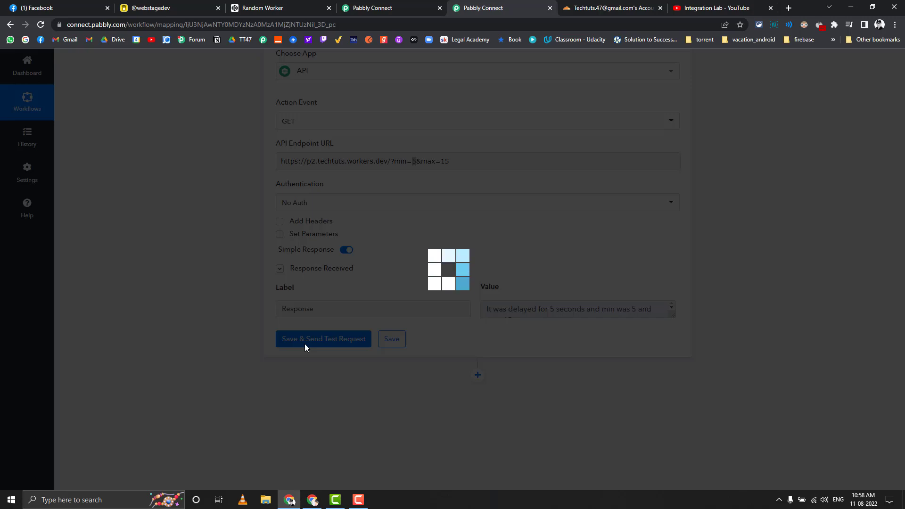
left_click(590, 8)
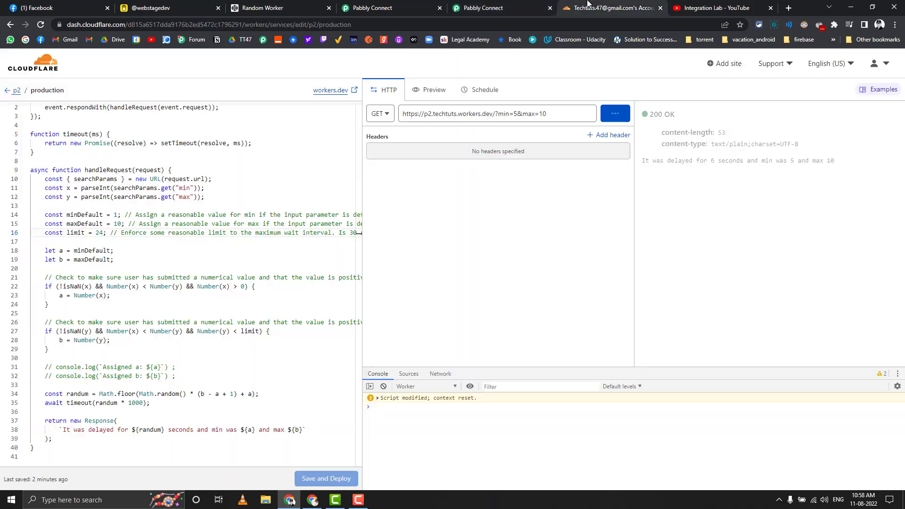
left_click(526, 5)
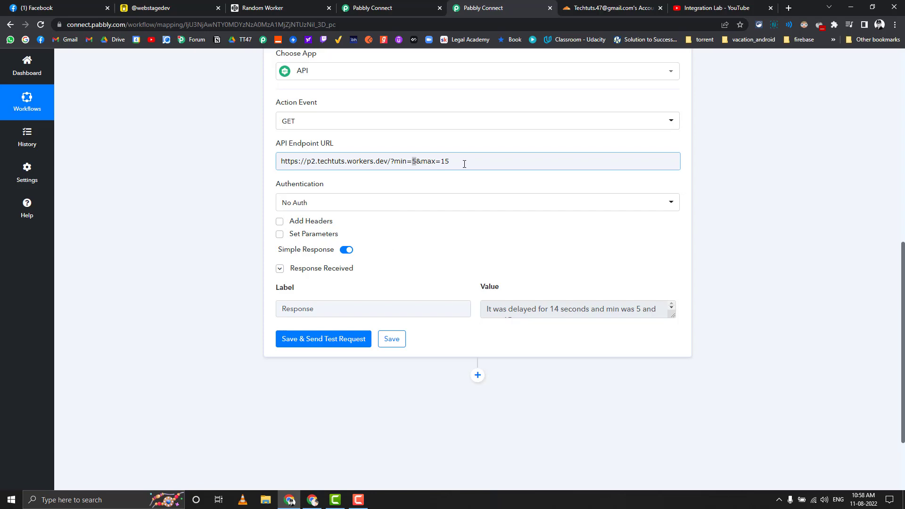
left_click(576, 5)
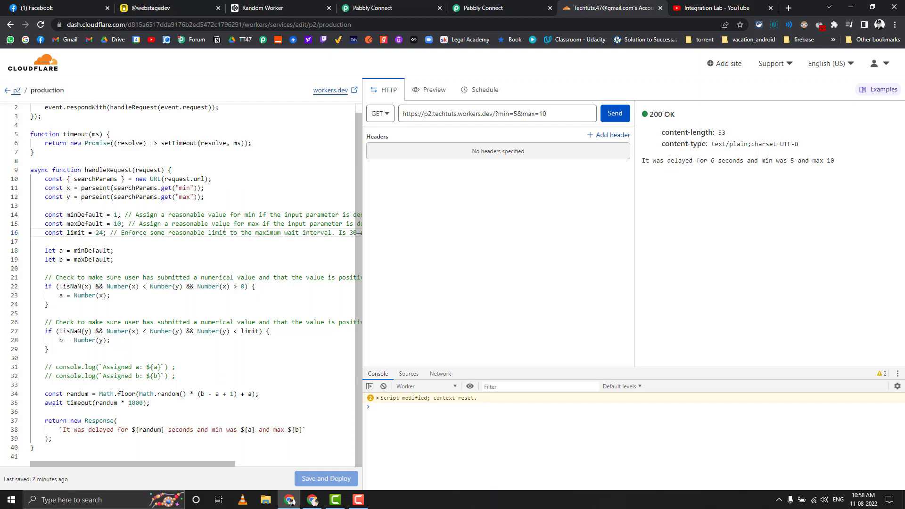
scroll(224, 230, "up", 1)
scroll(224, 230, "down", 1)
scroll(146, 267, "up", 1)
scroll(146, 283, "down", 1)
scroll(147, 283, "up", 1)
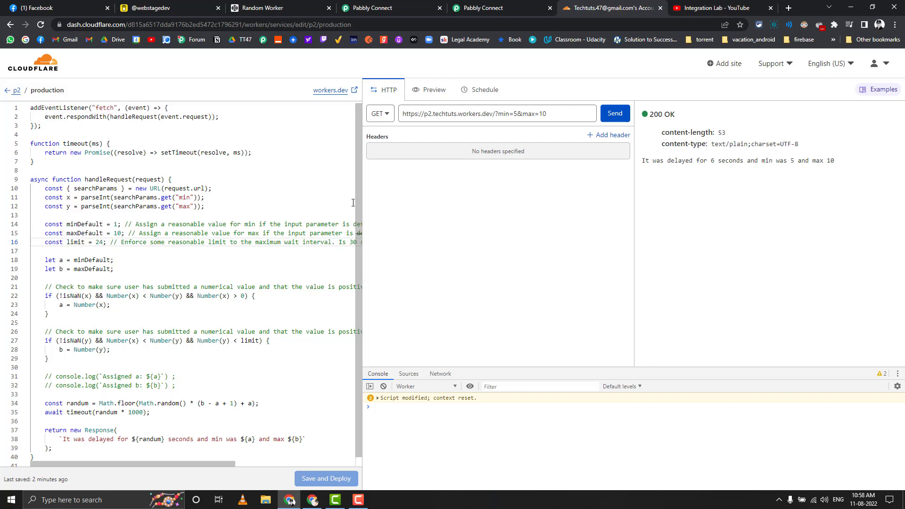
left_click(505, 5)
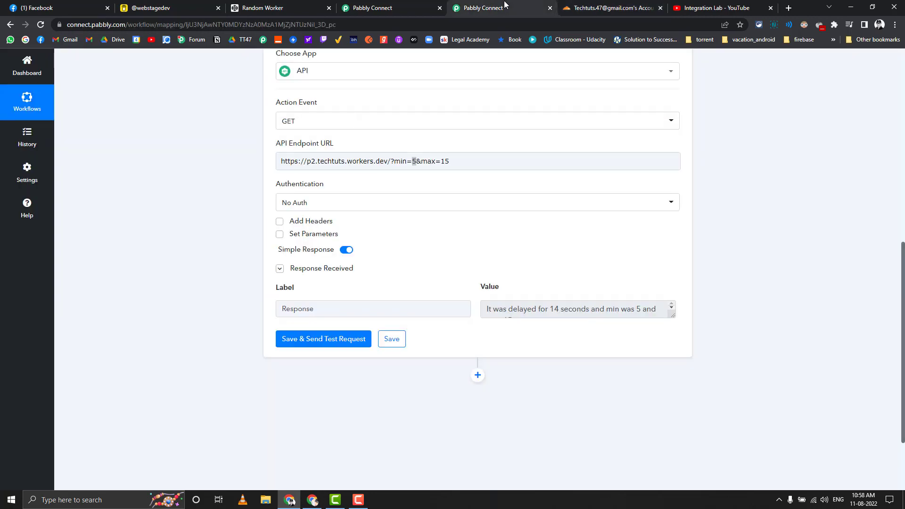
scroll(225, 198, "up", 4)
scroll(225, 198, "down", 2)
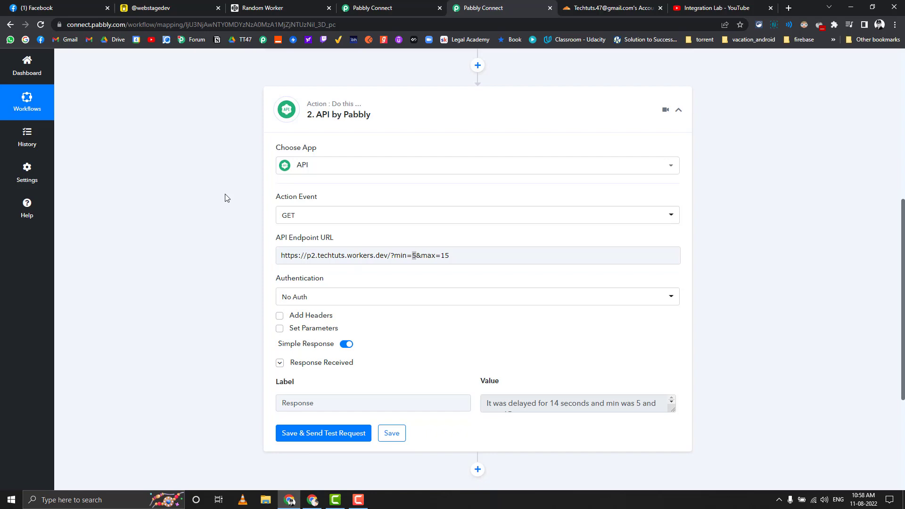
left_click(588, 4)
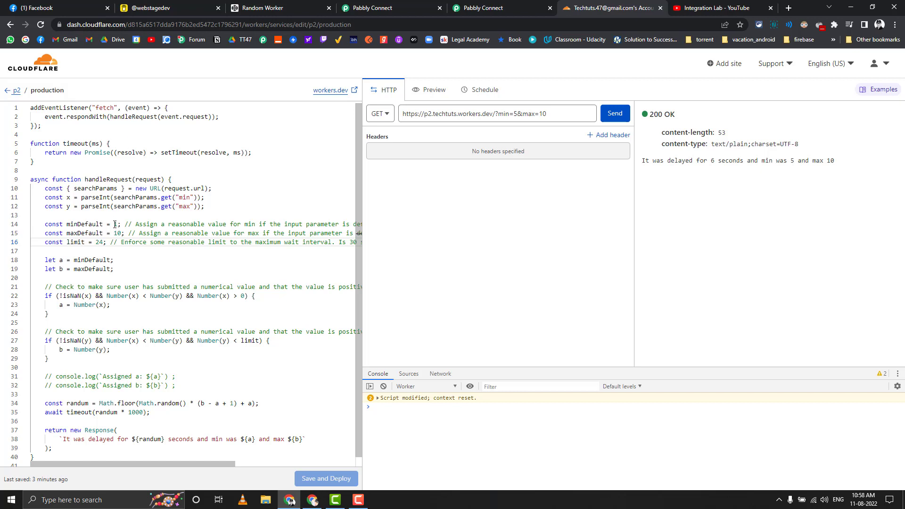
scroll(147, 238, "down", 1)
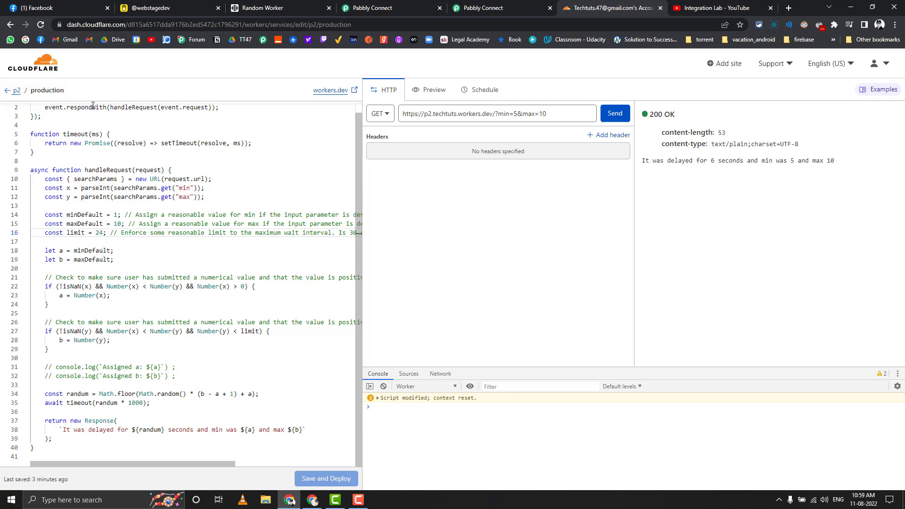
- Check the Workers overview's request count: 16 requests today against the 100,000 daily limit
left_click(8, 93)
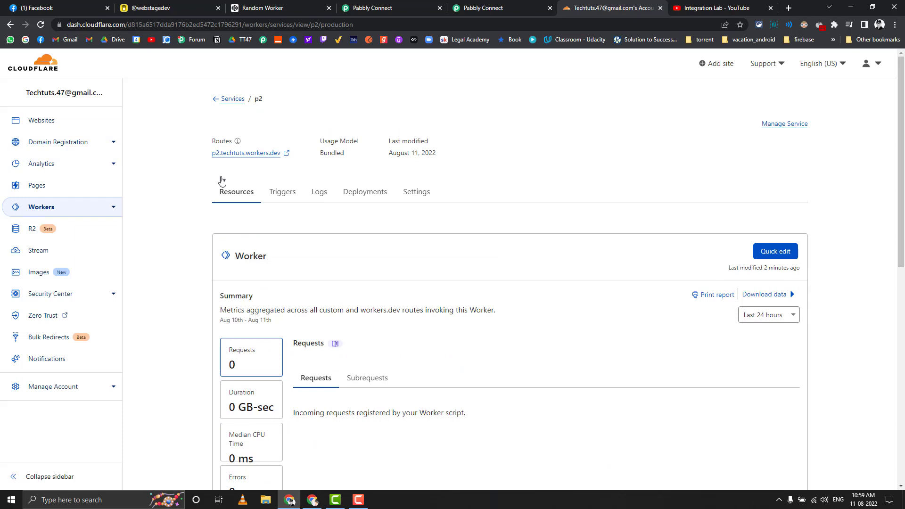
left_click(229, 100)
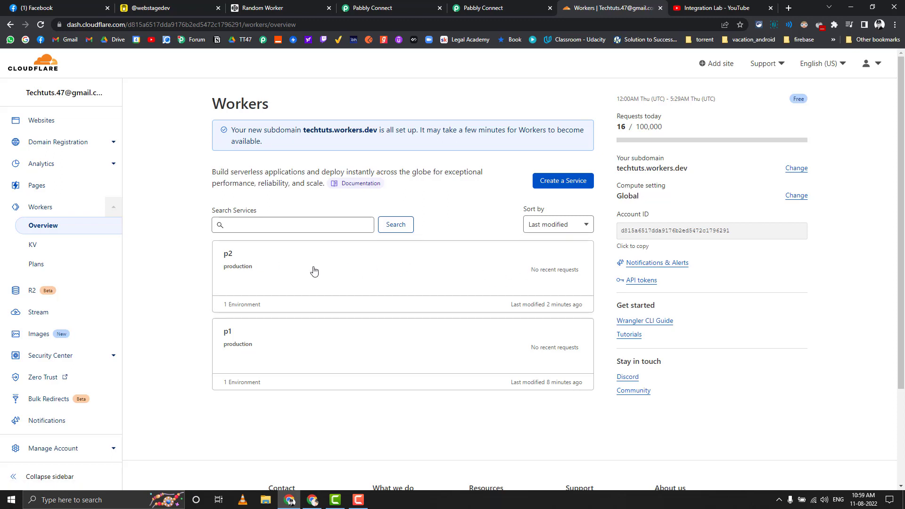
double_click(622, 127)
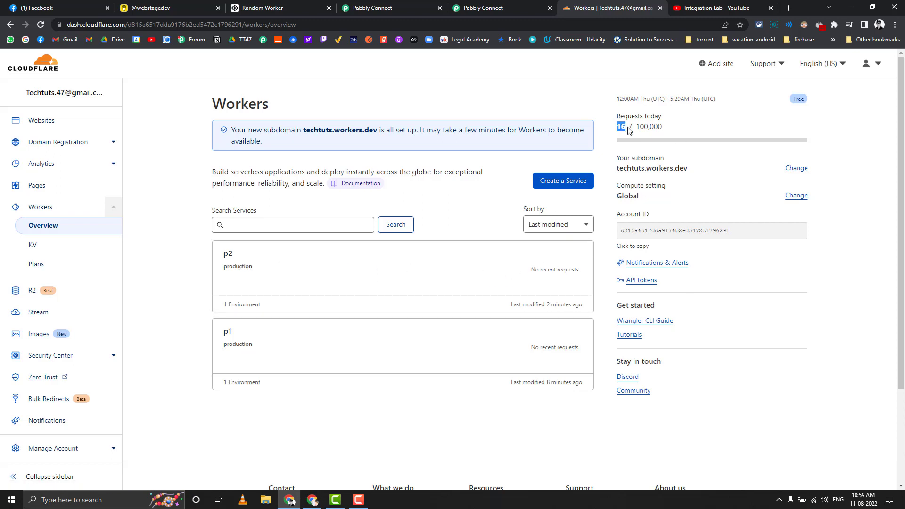
double_click(638, 127)
scroll(428, 268, "down", 1)
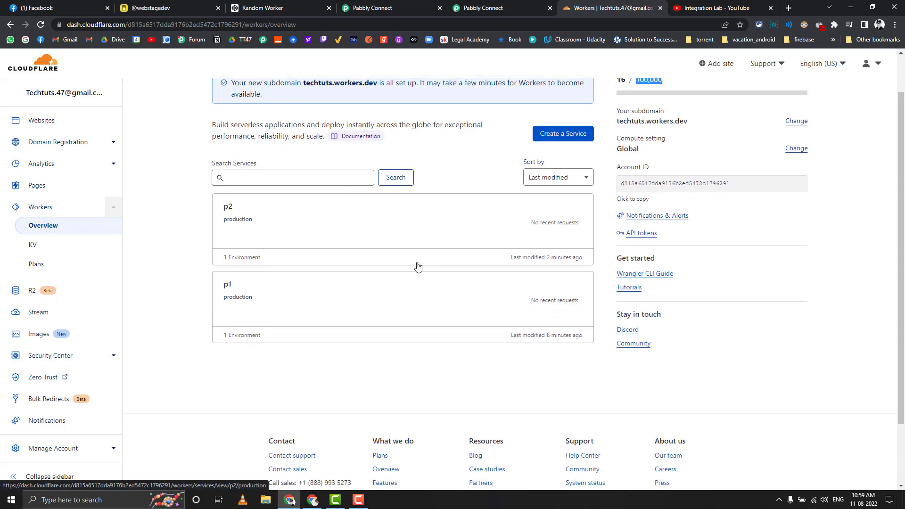
scroll(418, 267, "up", 1)
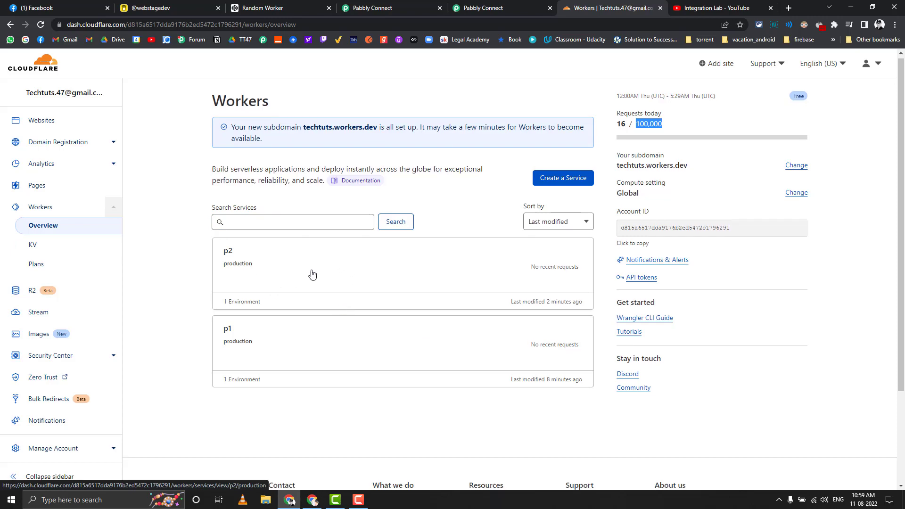
scroll(301, 303, "down", 2)
scroll(337, 289, "up", 2)
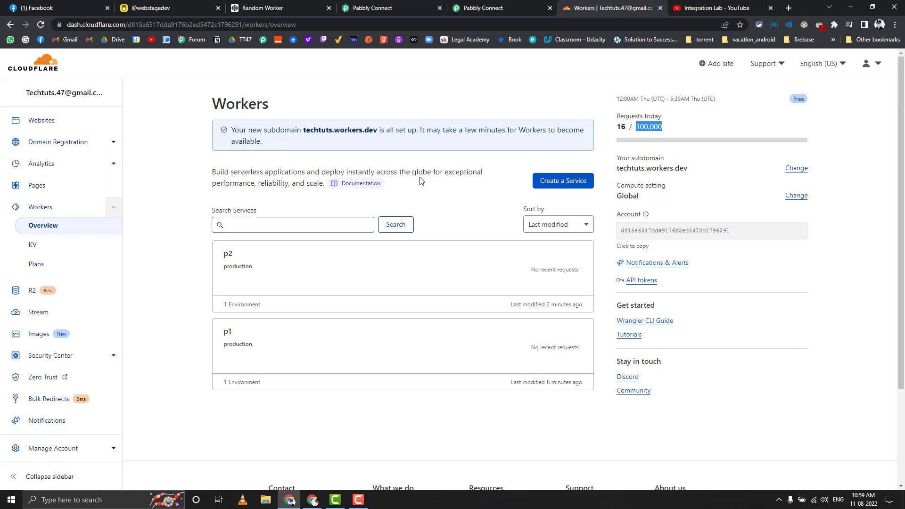
left_click(485, 8)
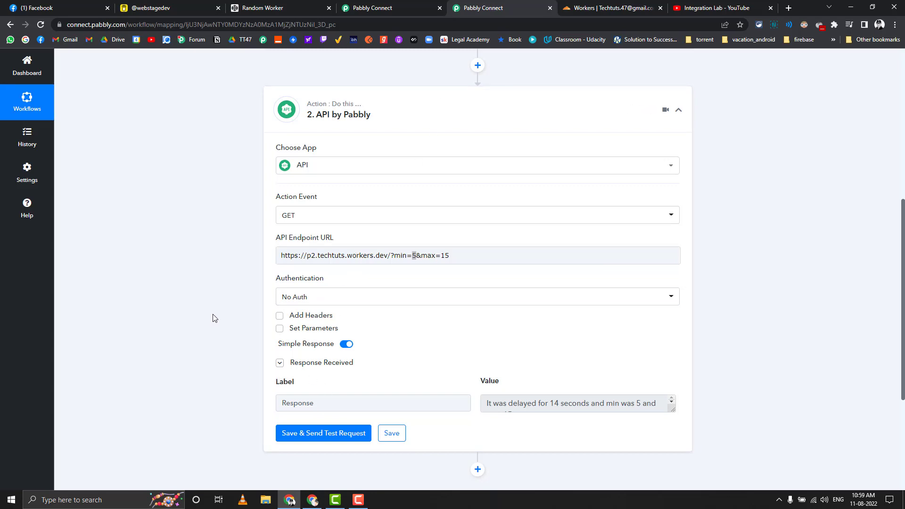
- Select the full p2 worker endpoint URL in the current API step
left_click(310, 498)
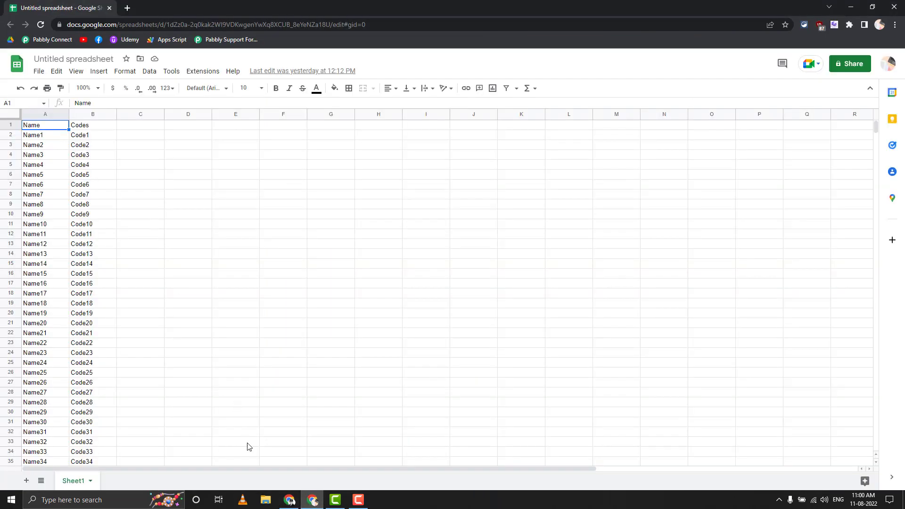
left_click(289, 499)
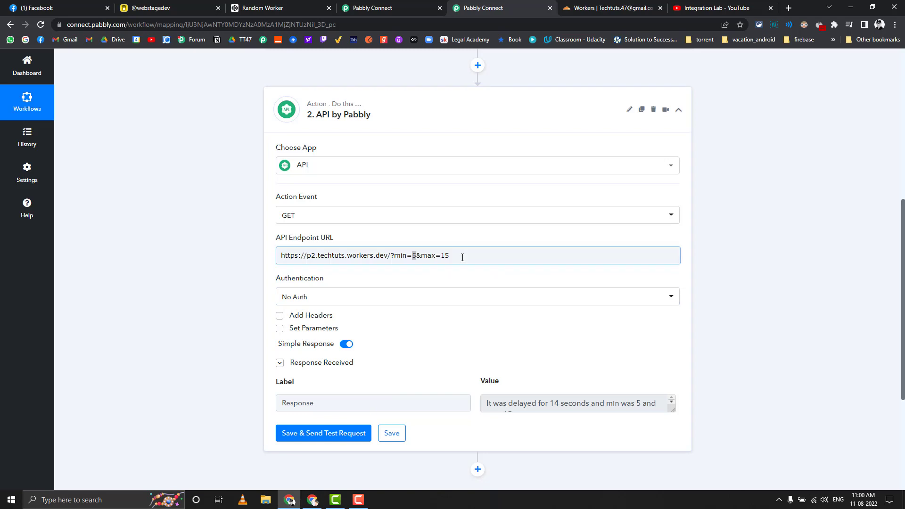
left_click_drag(462, 257, 227, 265)
key("ctrl+c")
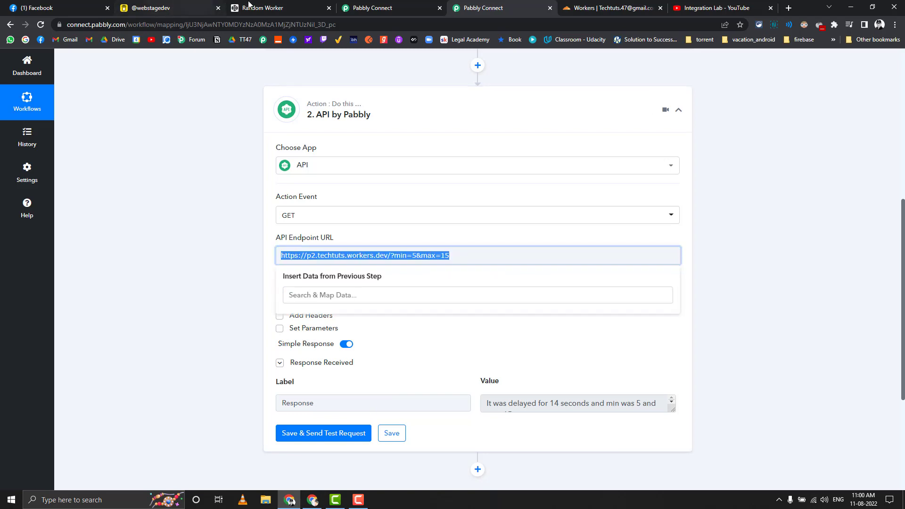
- Insert a new action step above the Text Formatter step in the other workflow
left_click(372, 8)
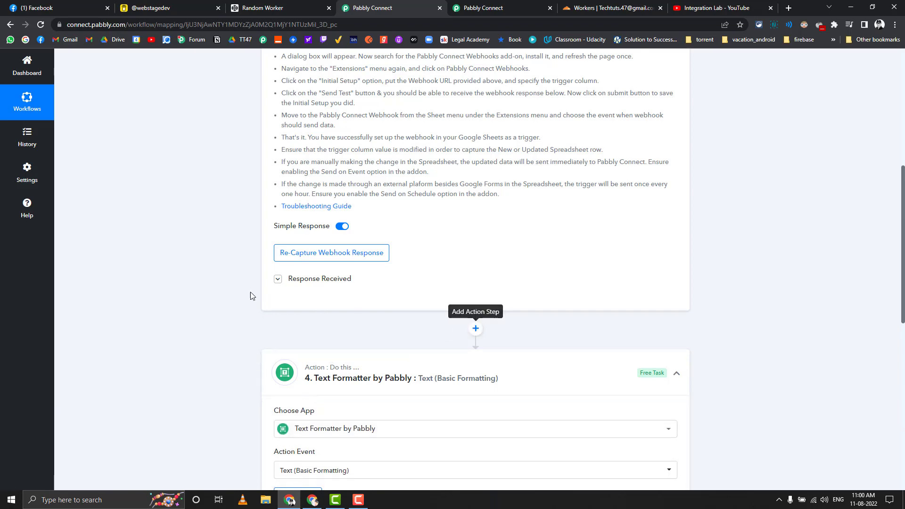
scroll(207, 230, "down", 5)
scroll(207, 230, "down", 3)
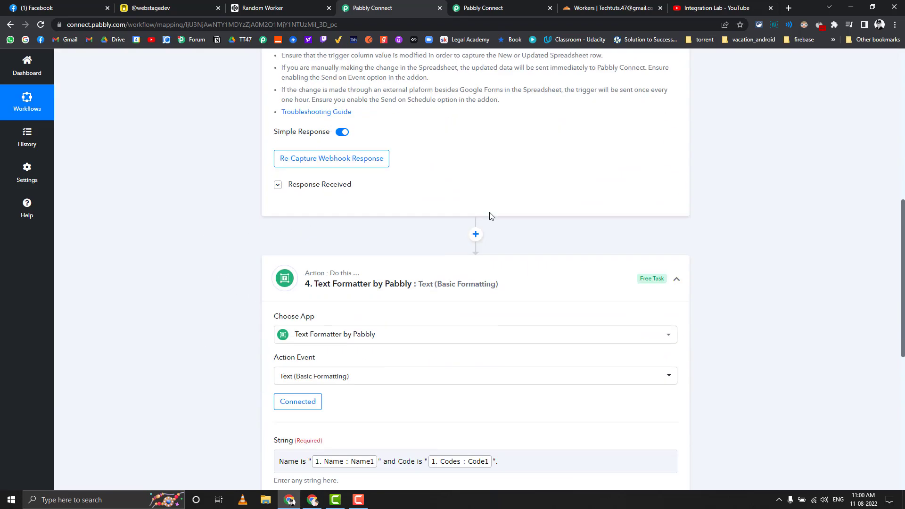
left_click(478, 235)
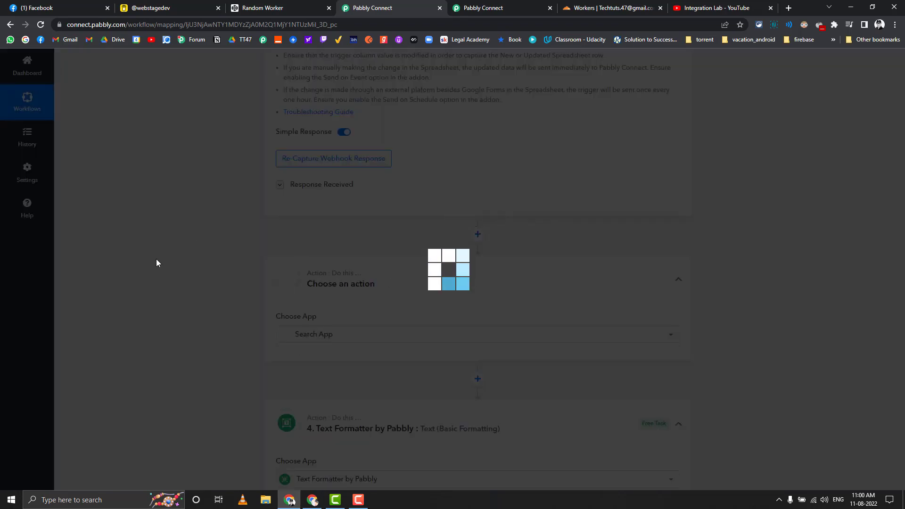
left_click(356, 337)
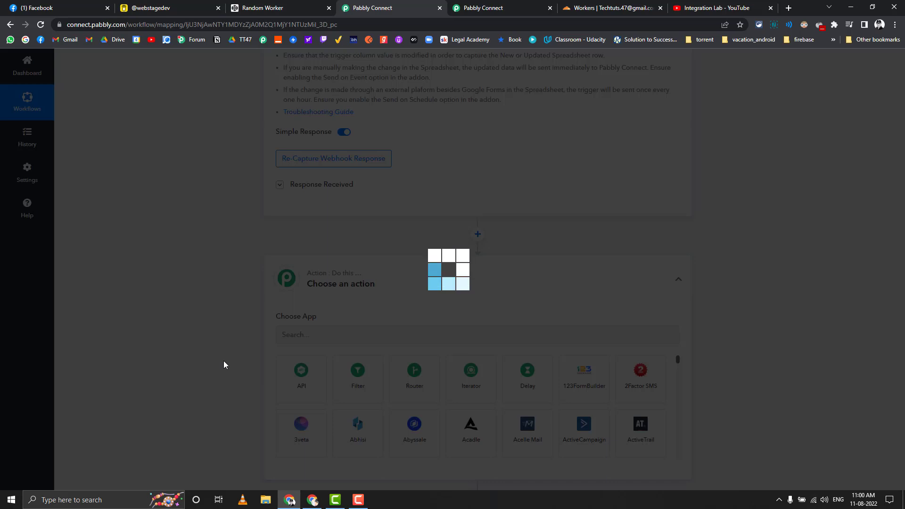
- Paste p2.techtuts.workers.dev/?min=5&max=15 as the endpoint and test it, getting a 13-second delay
scroll(291, 388, "down", 3)
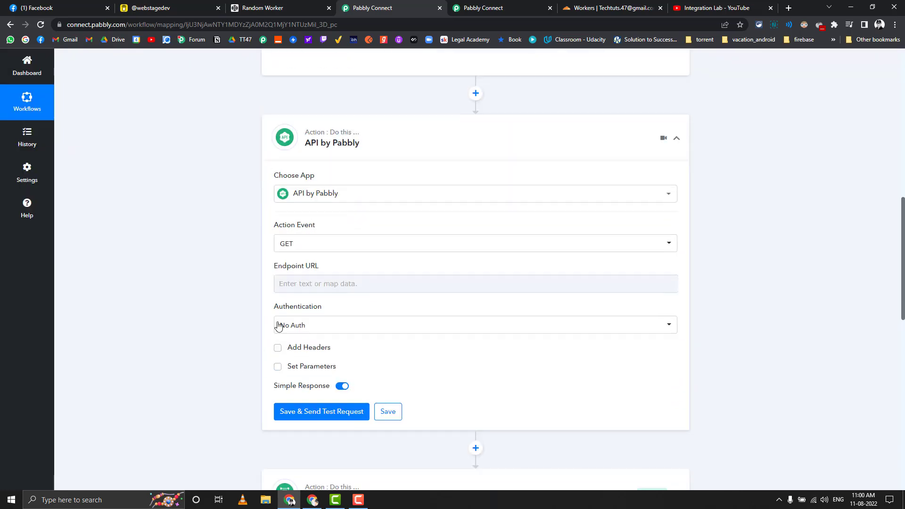
left_click(278, 283)
key("ctrl+v")
left_click(306, 411)
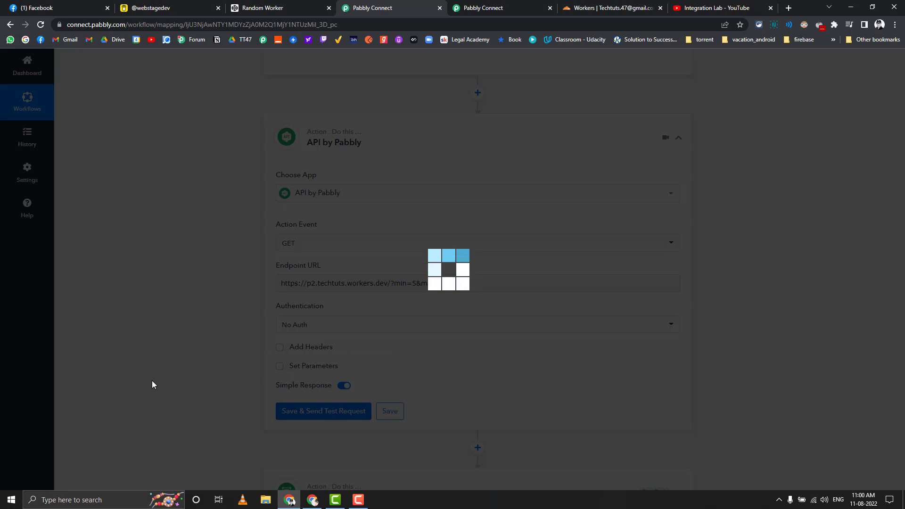
left_click(312, 500)
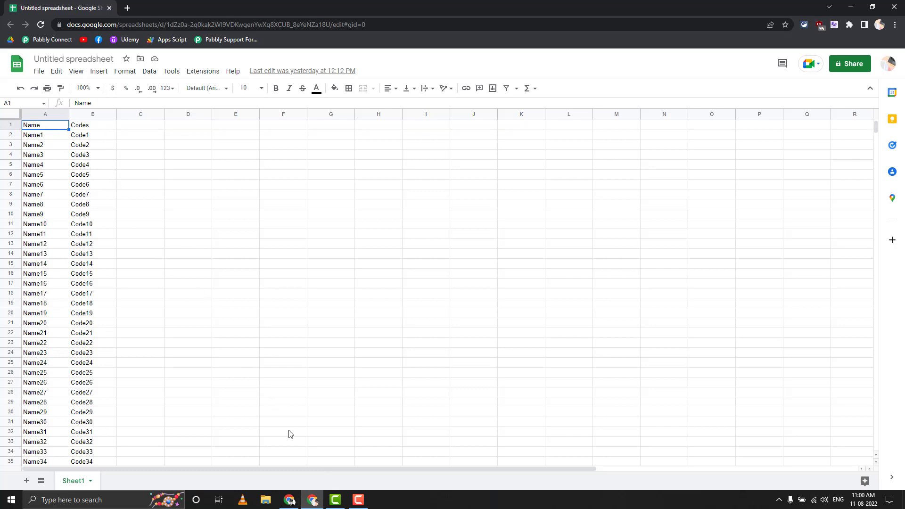
left_click(290, 500)
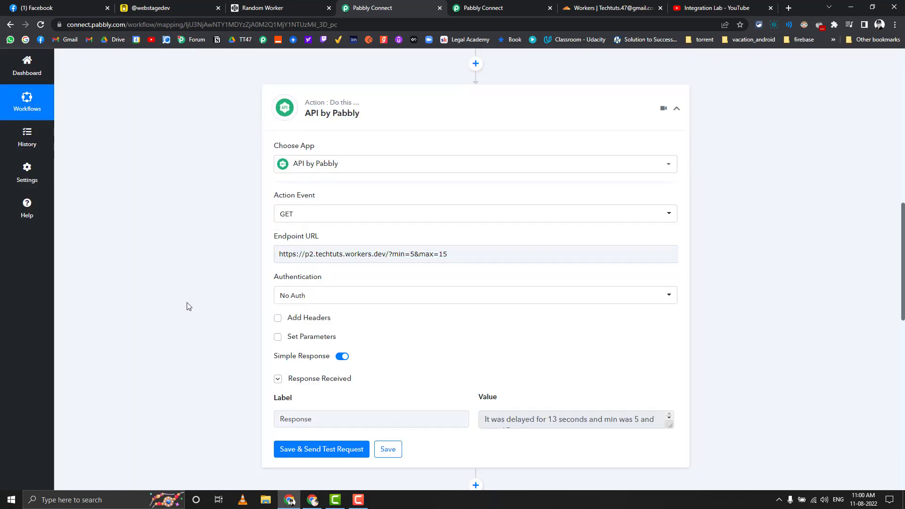
- Change the endpoint's max from 15 to 10 and retest, getting a 5-second delay
scroll(189, 307, "down", 5)
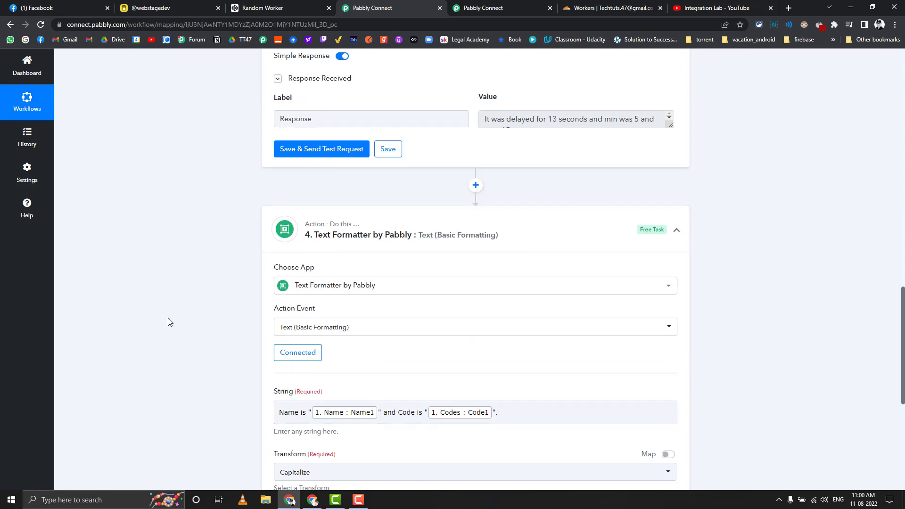
scroll(264, 320, "up", 3)
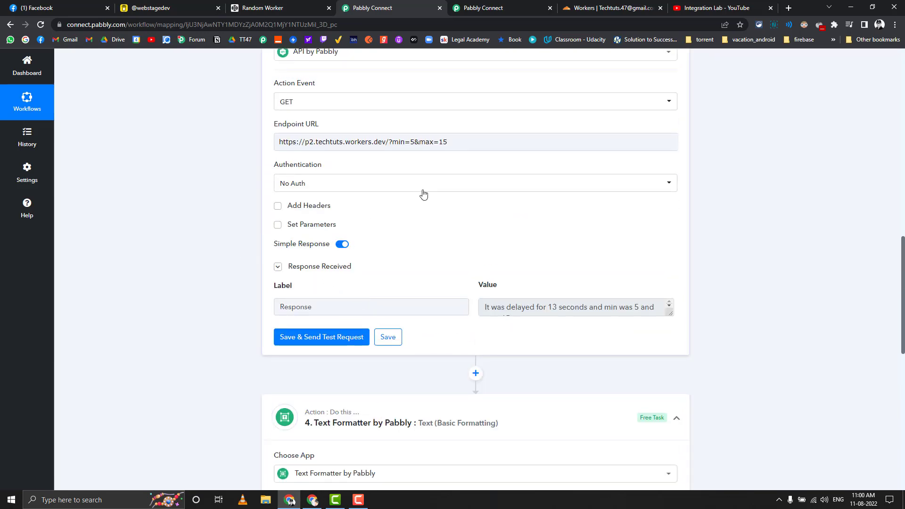
double_click(443, 142)
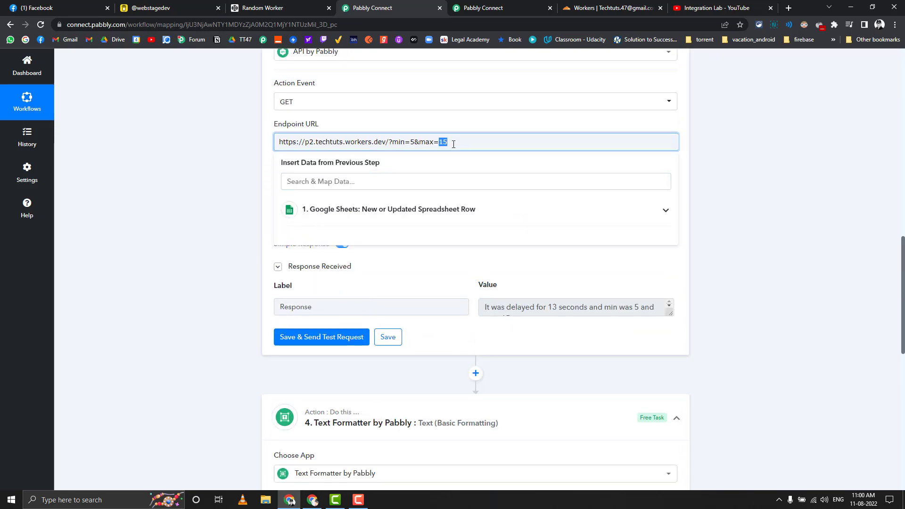
type("1")
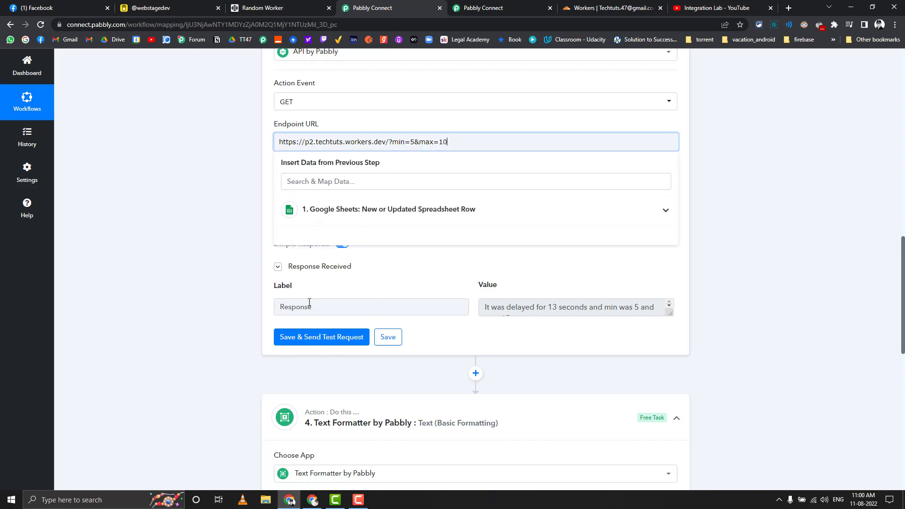
left_click(320, 338)
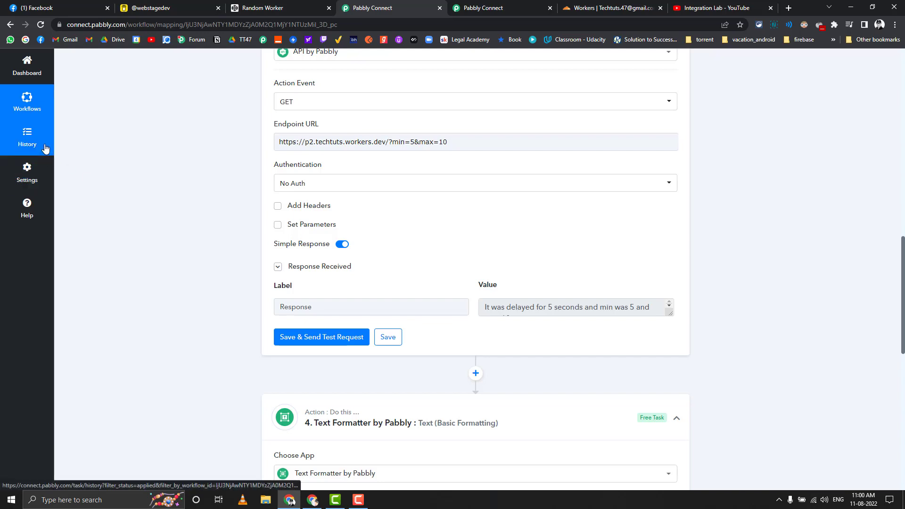
- Open the workflow's Task History page from the History sidebar item
left_click(45, 148)
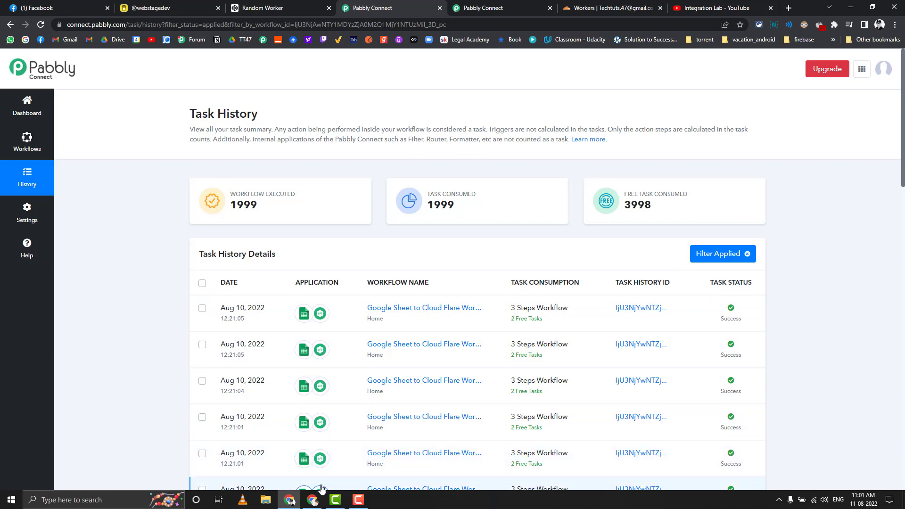
- Run Extensions > Pabbly Connect Webhooks > Send All Data on the Name and Codes sheet
left_click(313, 501)
left_click(201, 72)
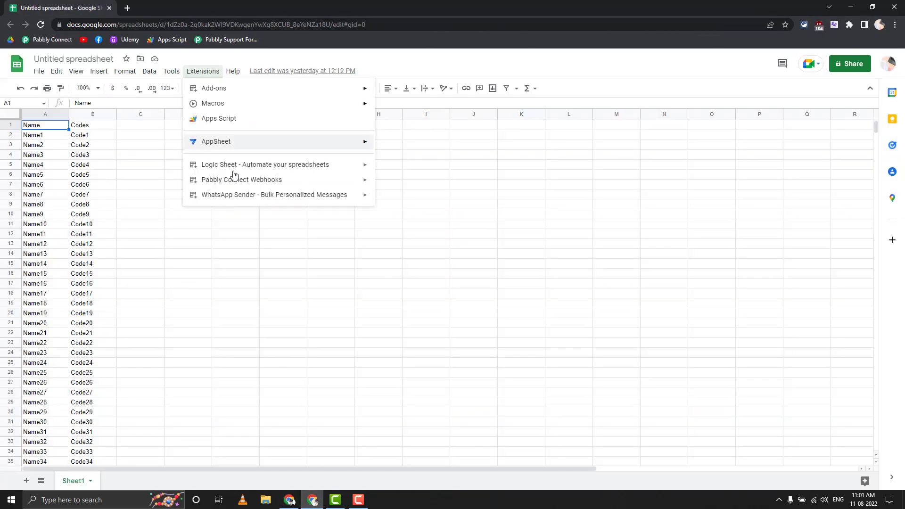
mouse_move(364, 180)
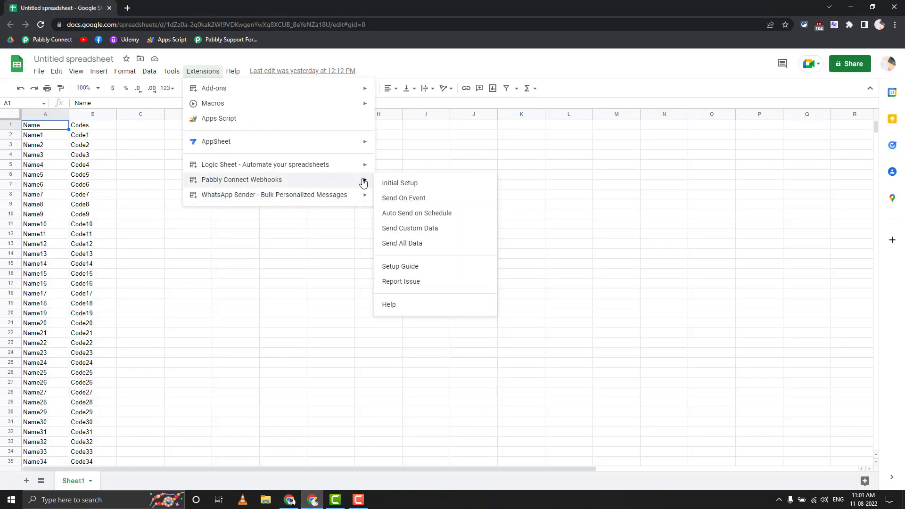
left_click(411, 244)
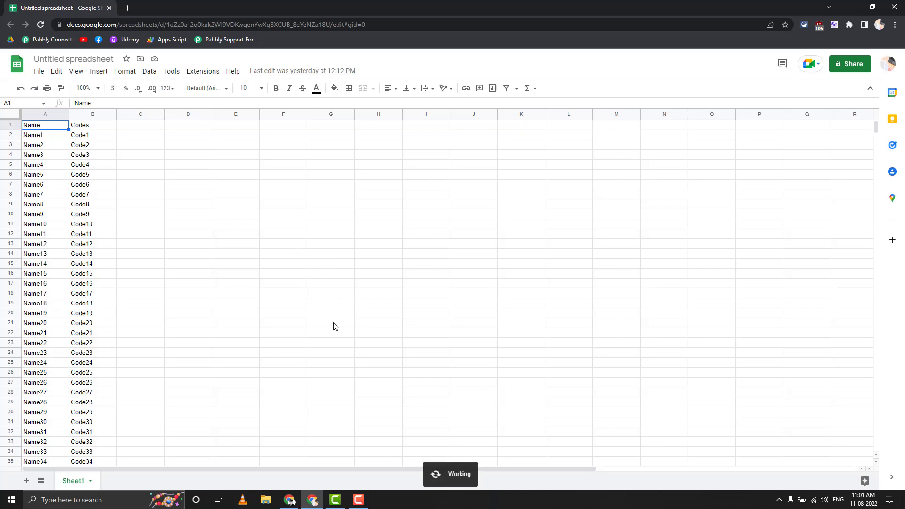
mouse_move(875, 129)
left_mouse_down()
mouse_move(862, 314)
mouse_move(878, 488)
mouse_move(887, 133)
mouse_move(874, 115)
left_mouse_up()
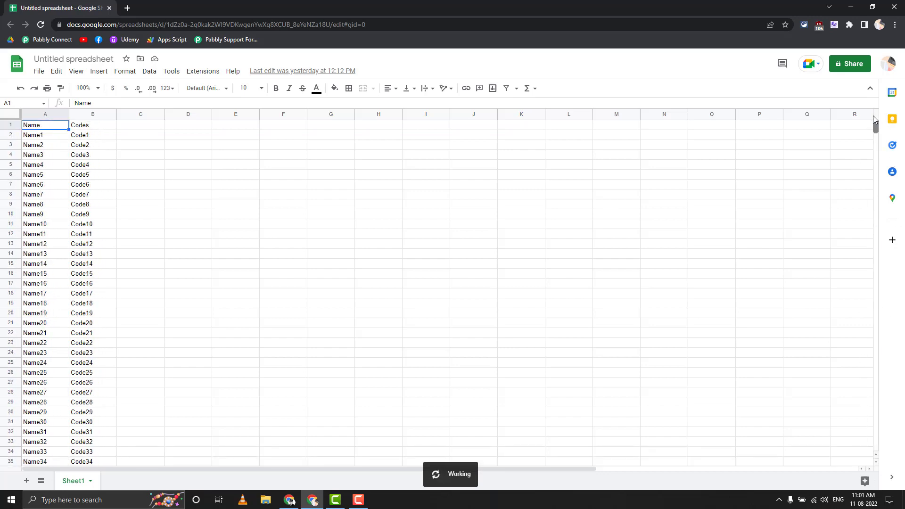
- Reload Task History and scroll through it to confirm every run shows Success
left_click(292, 492)
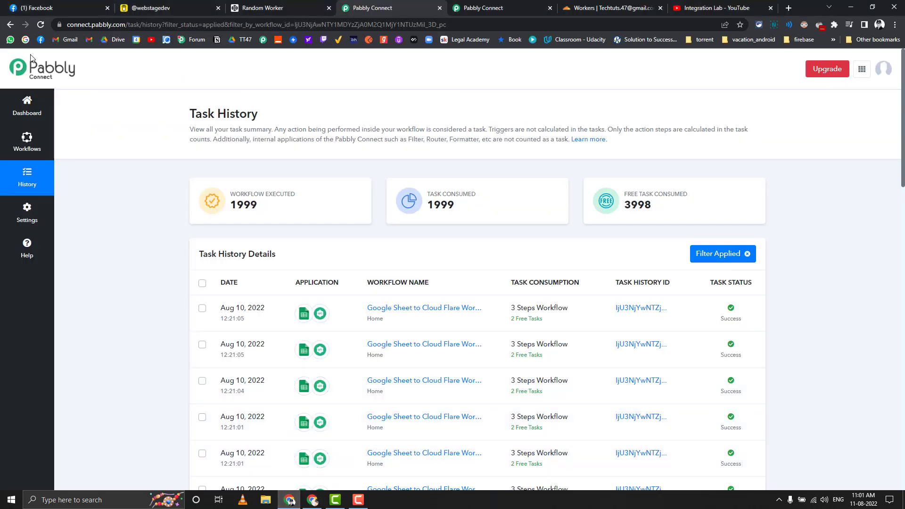
left_click(41, 26)
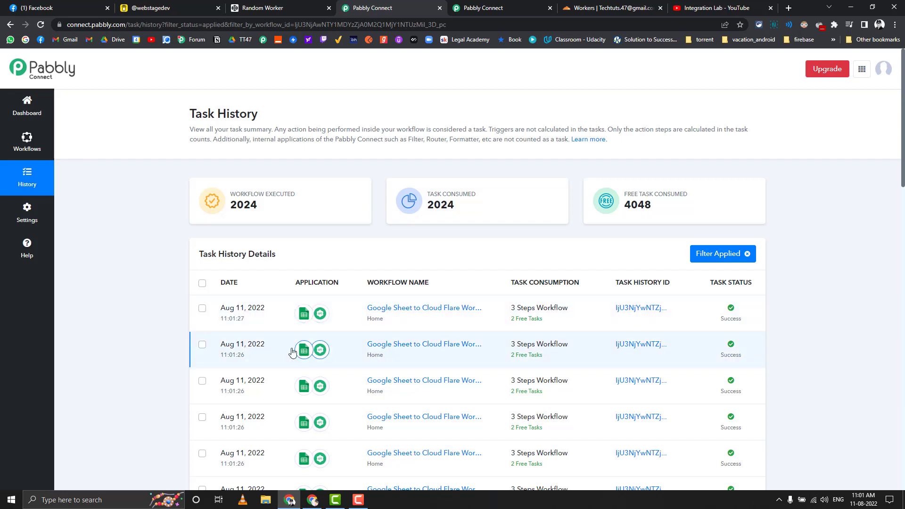
scroll(250, 349, "down", 2)
scroll(232, 325, "down", 8)
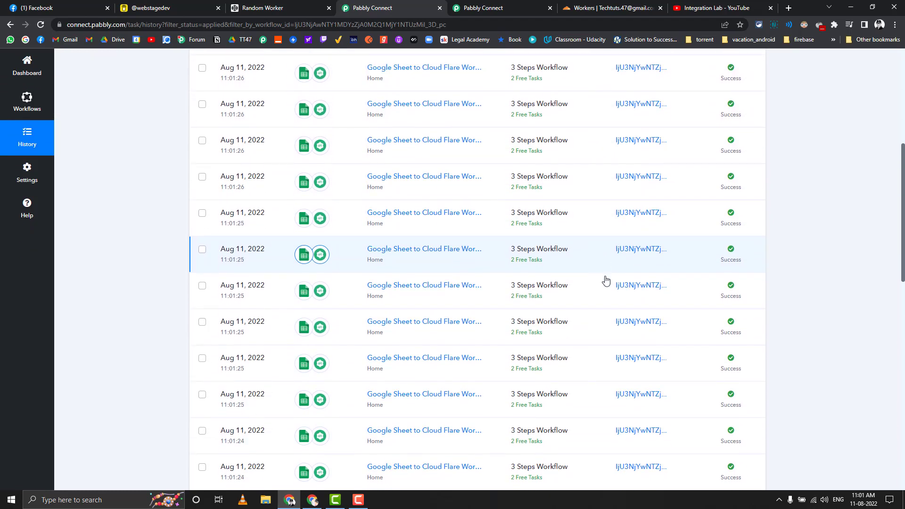
scroll(575, 290, "down", 8)
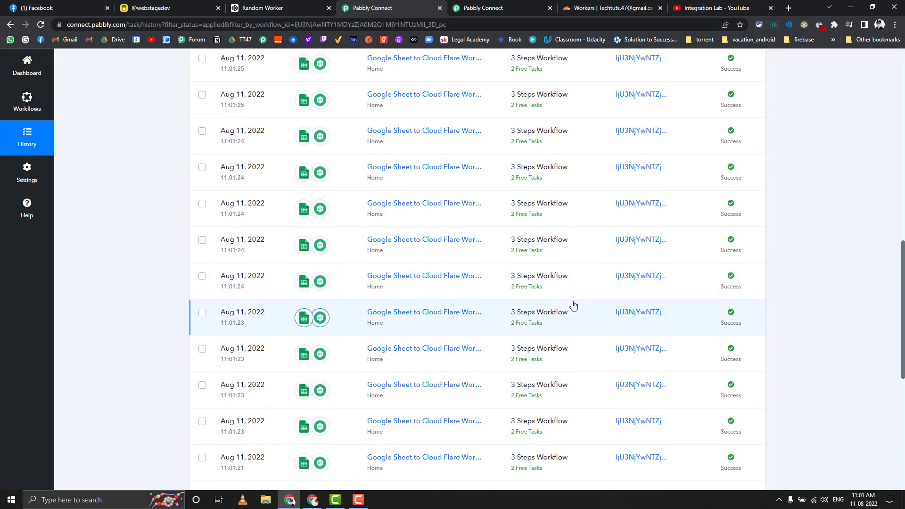
scroll(580, 300, "down", 3)
scroll(594, 291, "up", 15)
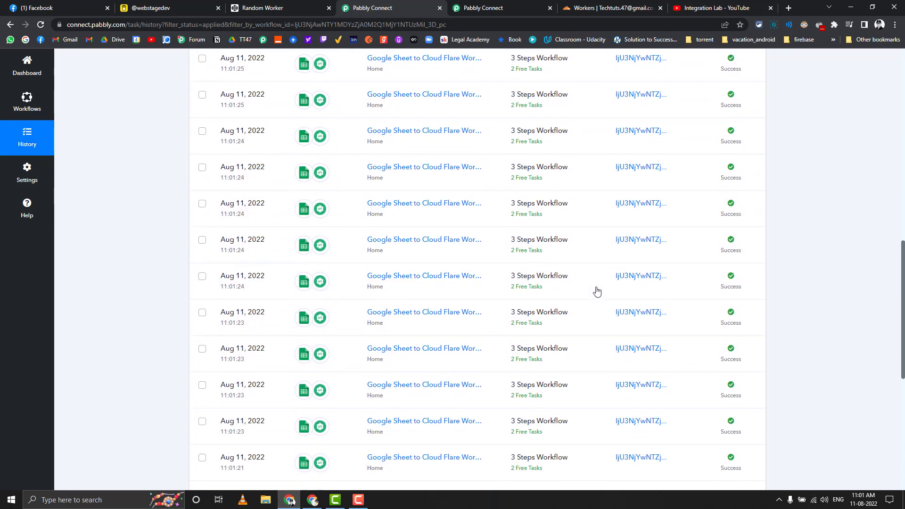
scroll(595, 290, "up", 4)
scroll(660, 236, "down", 10)
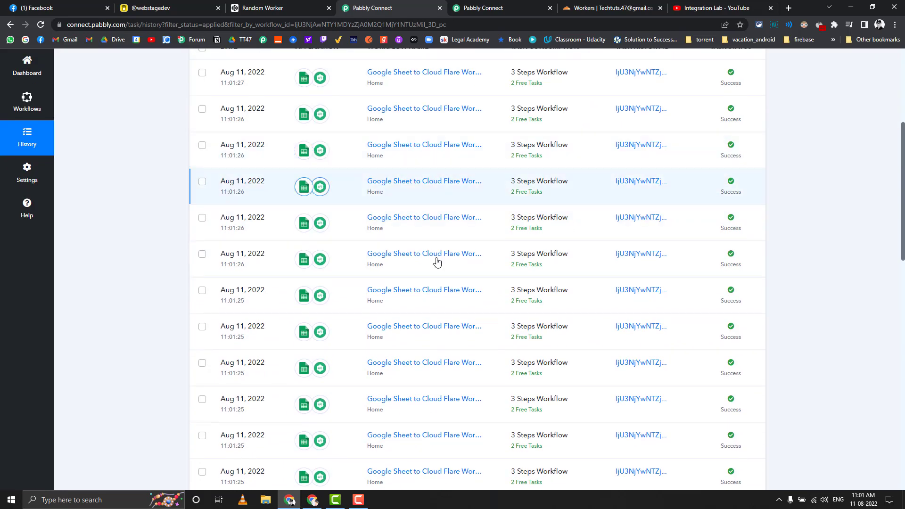
left_click(613, 8)
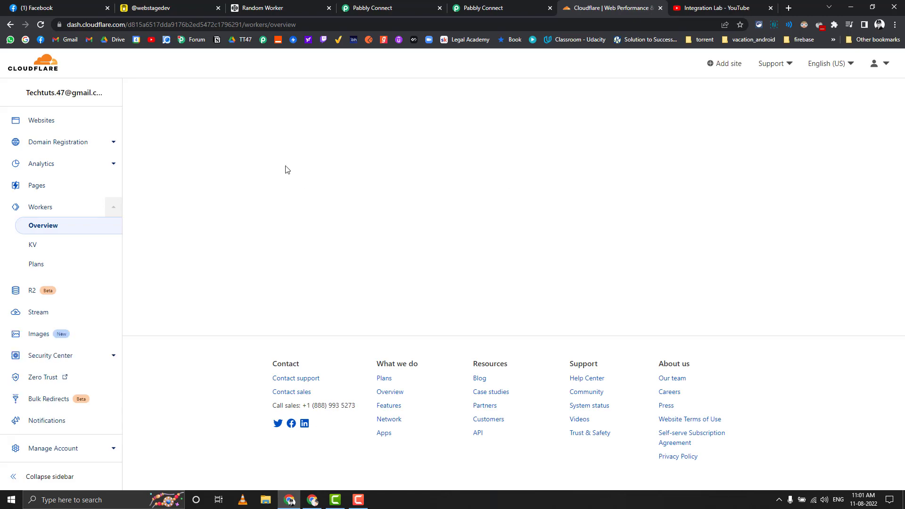
- Scroll through the Buy Me a Coffee page, reviewing its 6 supporters and coffee form
left_click(172, 4)
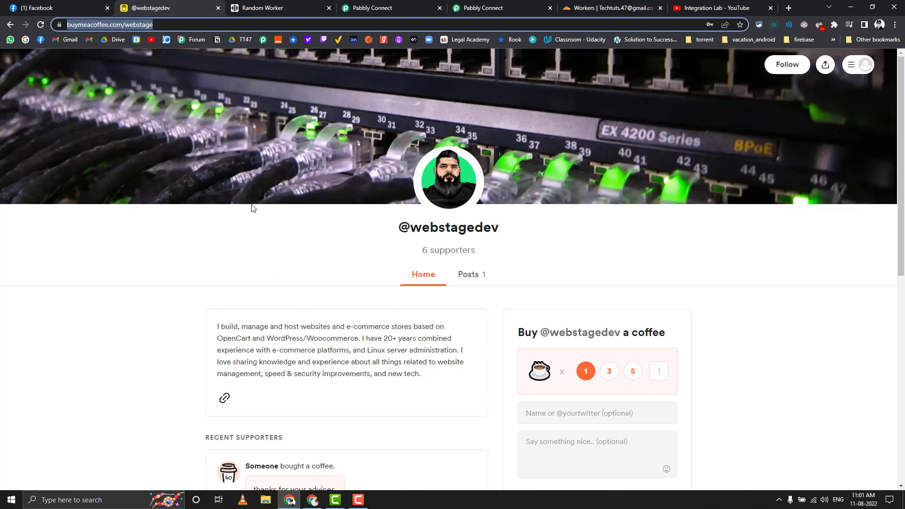
scroll(236, 207, "down", 4)
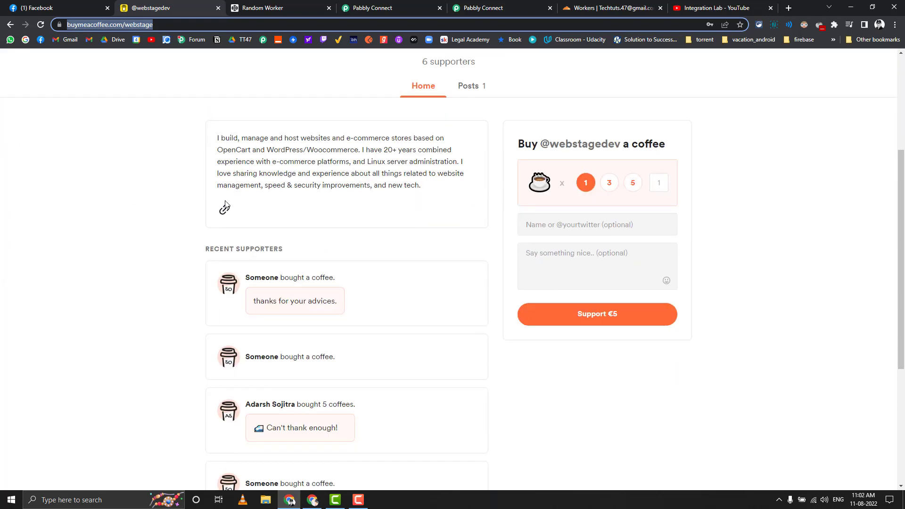
scroll(427, 131, "up", 4)
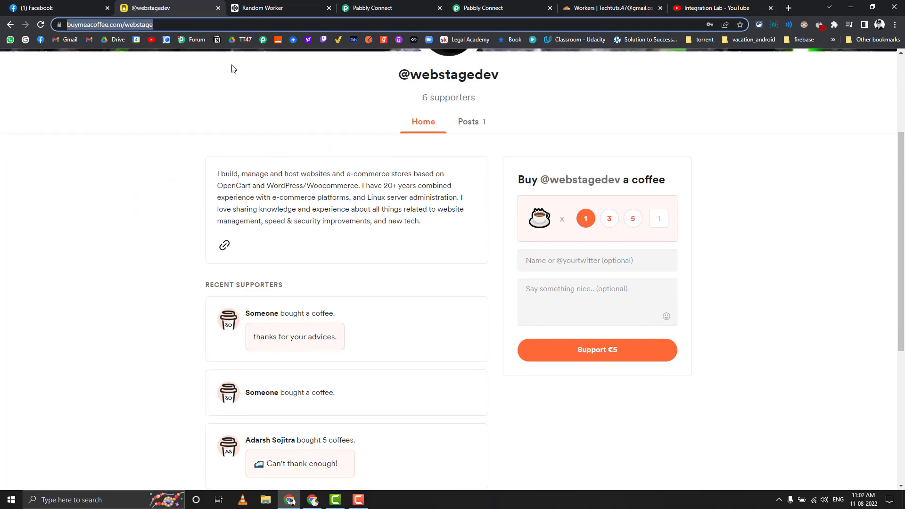
- Dismiss the Internal error banner on the Cloudflare Workers dashboard
left_click(505, 8)
left_click(592, 9)
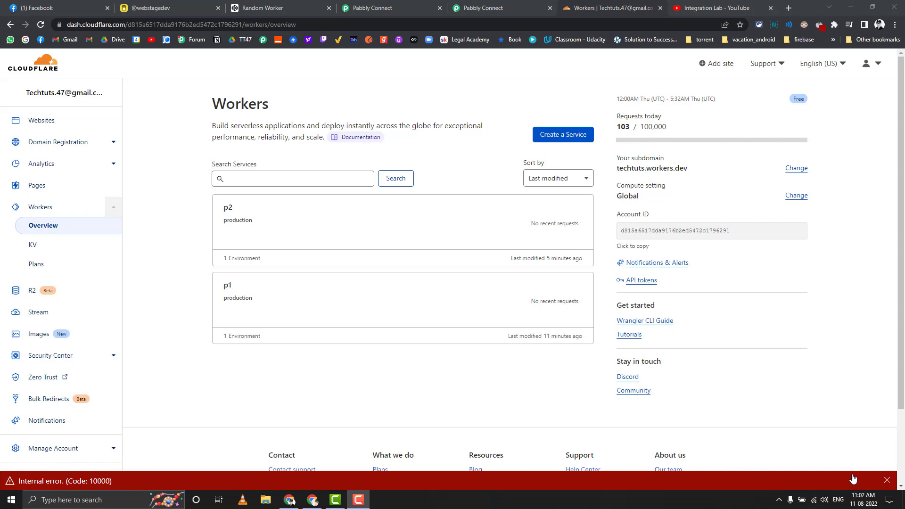
left_click(887, 482)
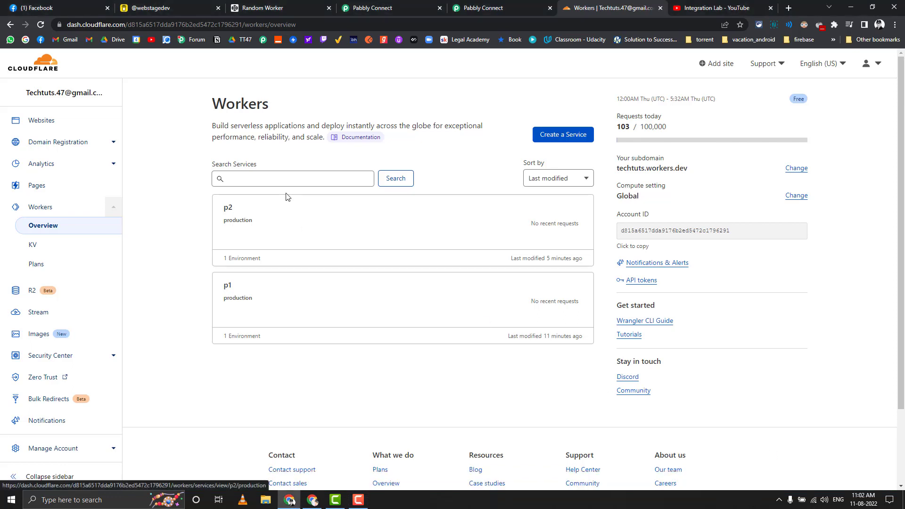
- Close the URL insert-data suggestions in the API step and return to Task History
left_click(487, 4)
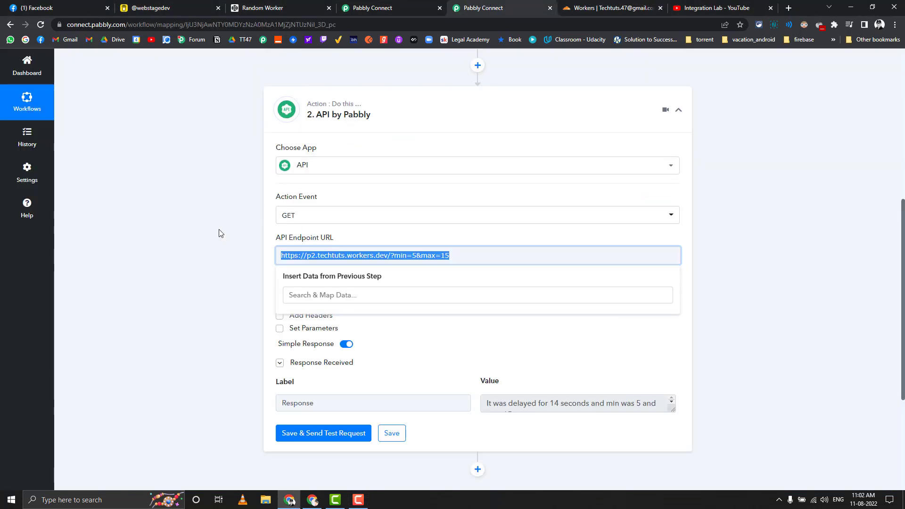
left_click(197, 239)
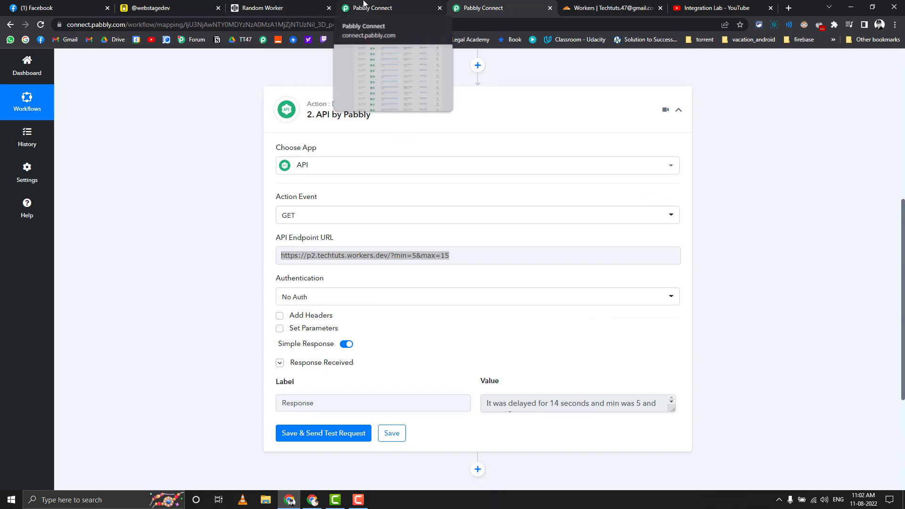
left_click(364, 3)
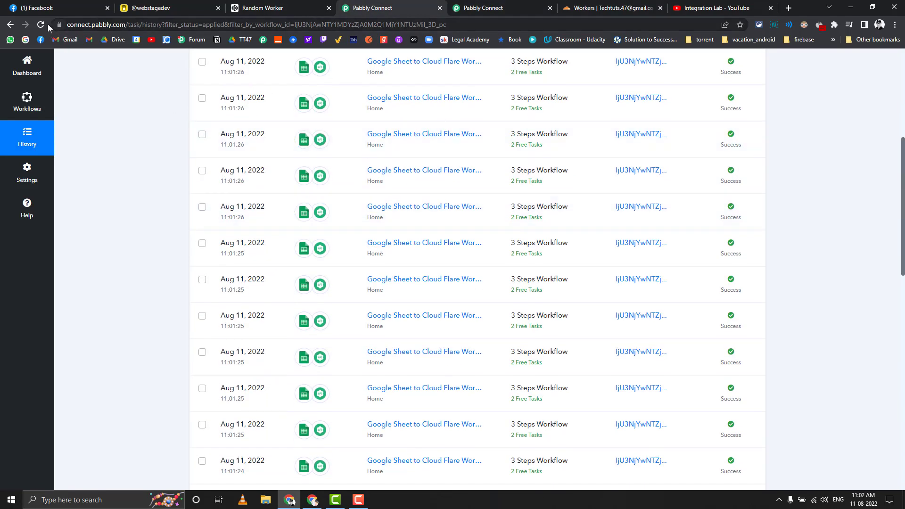
- Reload Task History and check the newest run's API response, showing a 10-second delay
left_click(42, 25)
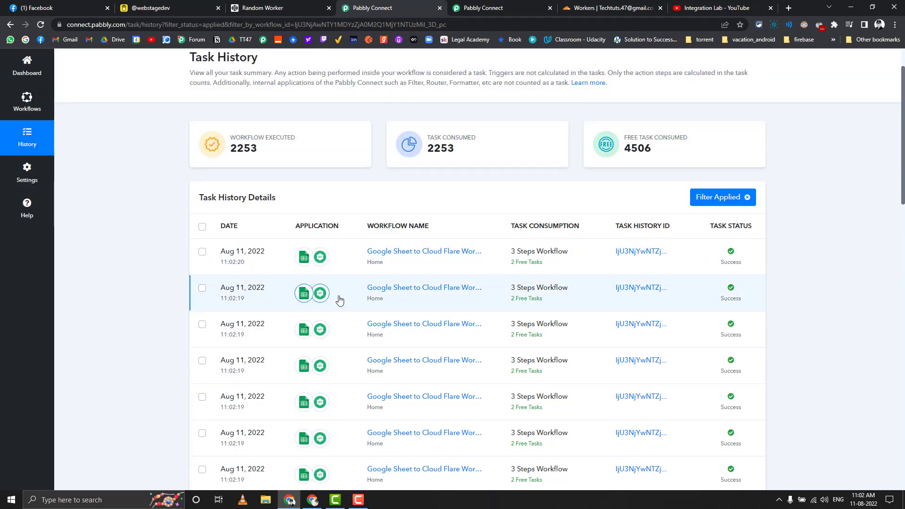
left_click(641, 255)
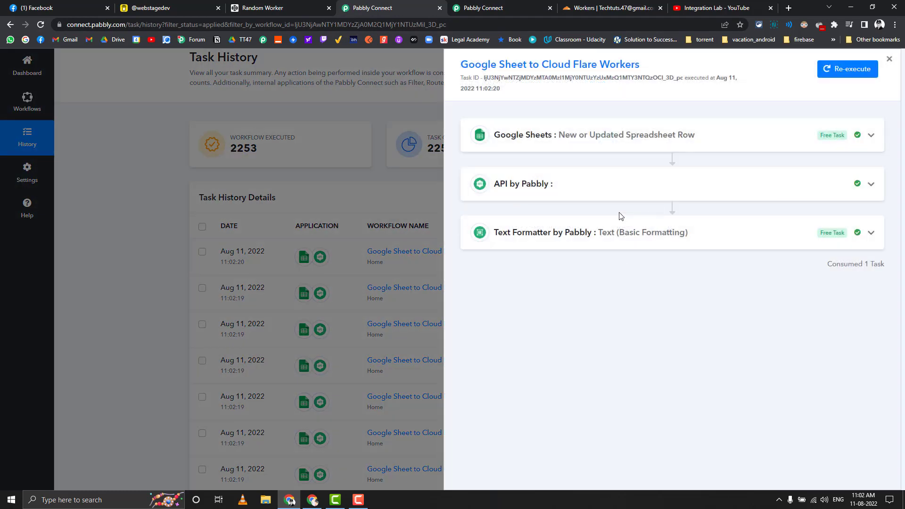
left_click(605, 191)
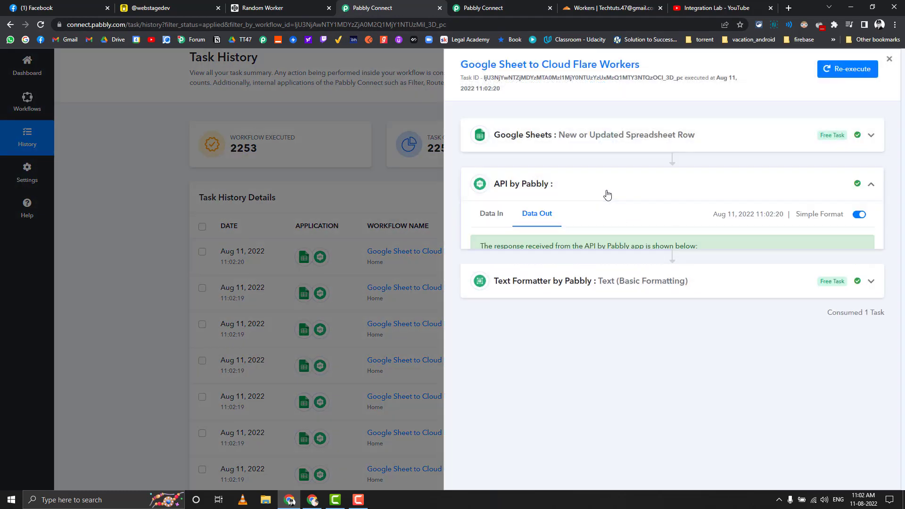
left_click(890, 59)
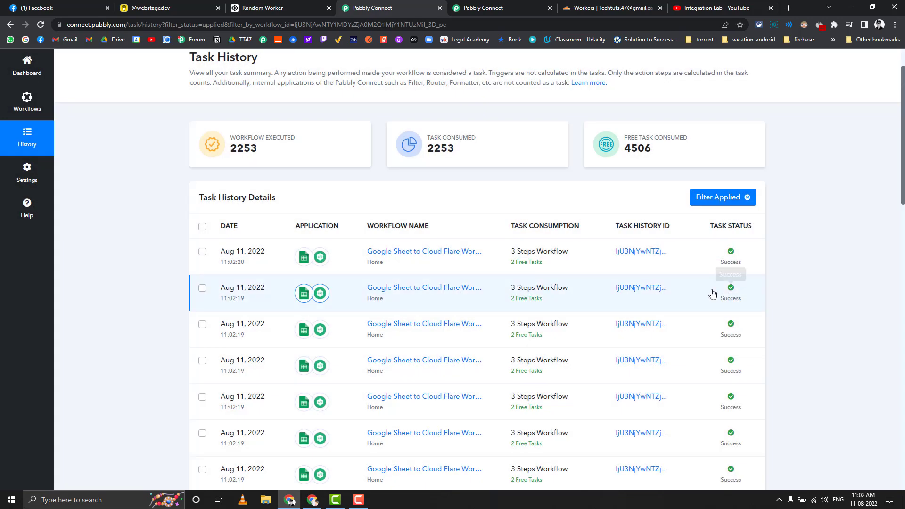
- Check the next two runs' API responses, which show delays of 5 and 9 seconds
left_click(641, 289)
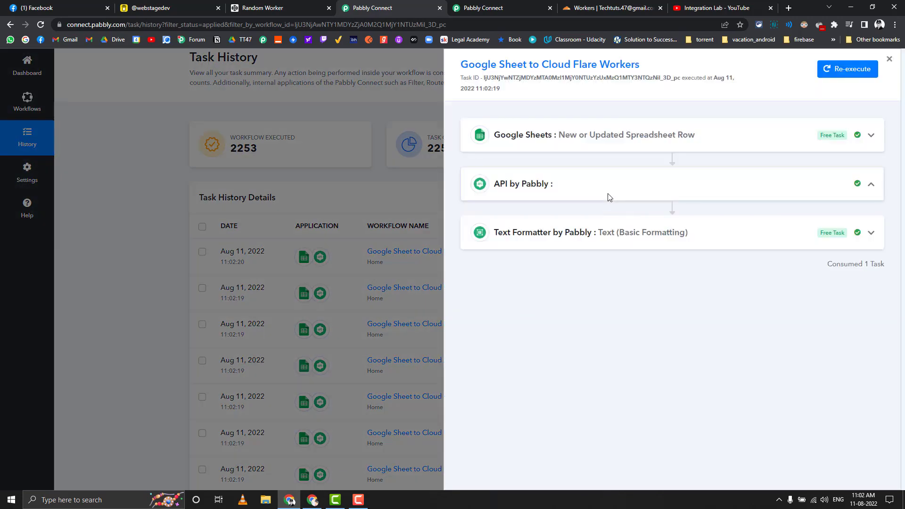
left_click(609, 192)
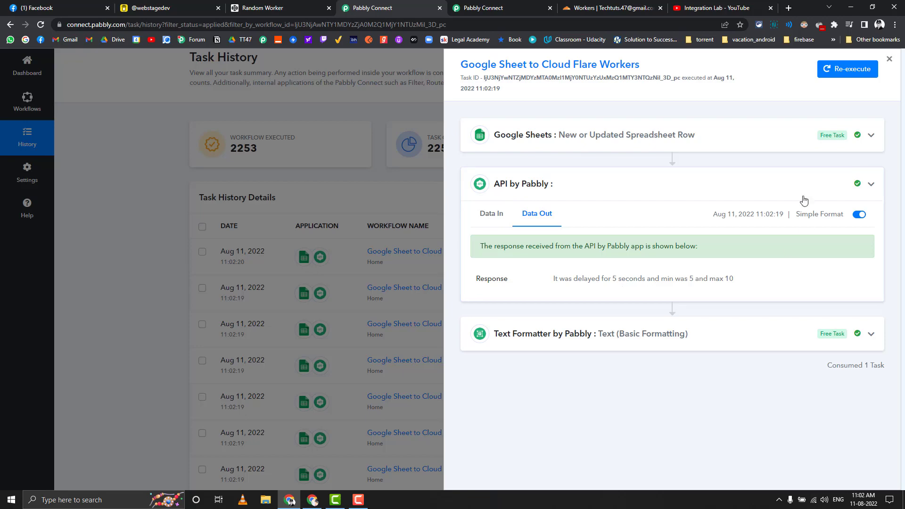
left_click(889, 59)
left_click(633, 325)
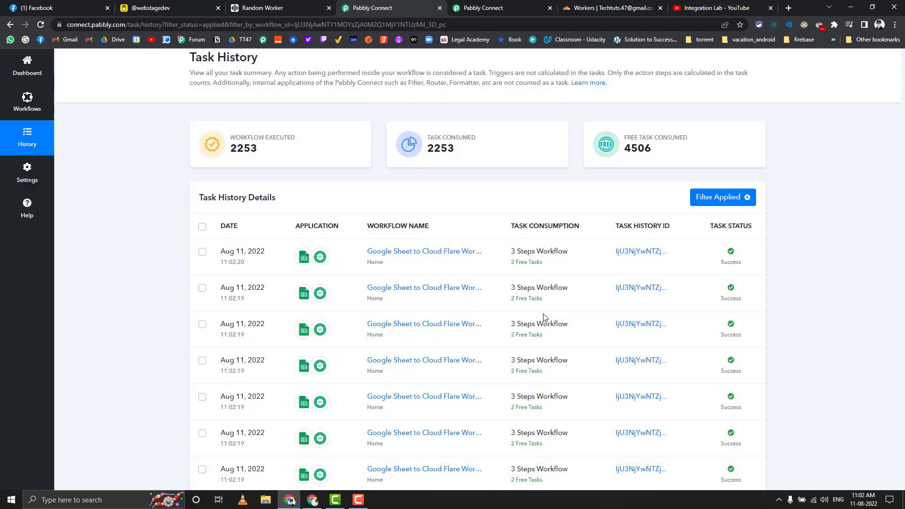
left_click(684, 194)
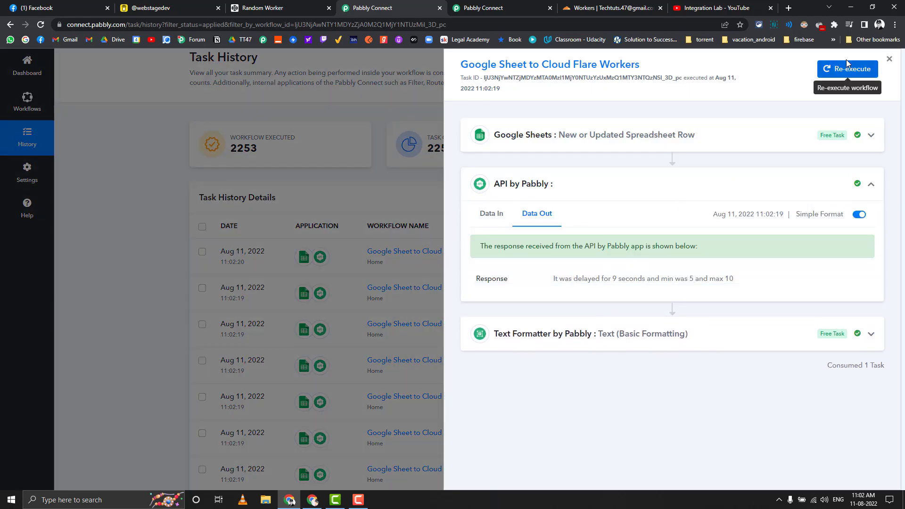
left_click(890, 59)
scroll(394, 225, "down", 2)
scroll(394, 225, "down", 10)
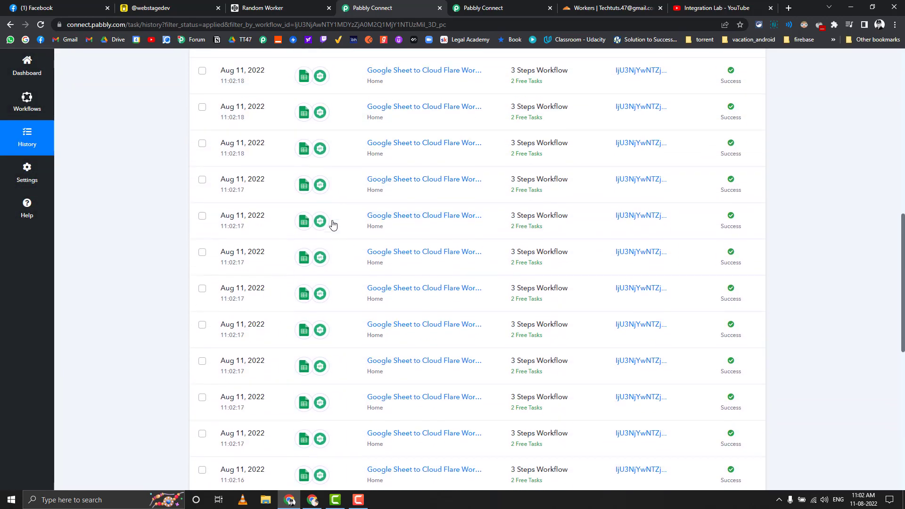
scroll(329, 222, "up", 10)
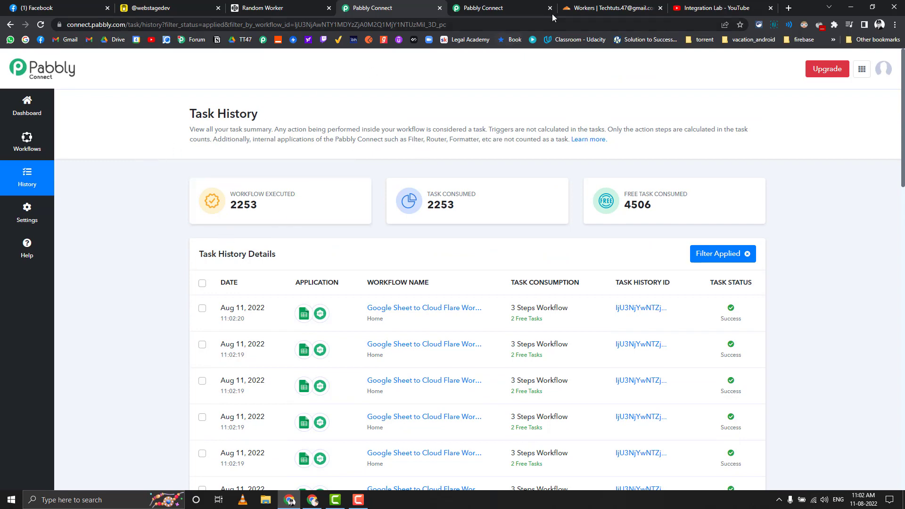
- View Cloudflare Workers' 203 requests today, then the Integration Lab YouTube Videos page
left_click(584, 8)
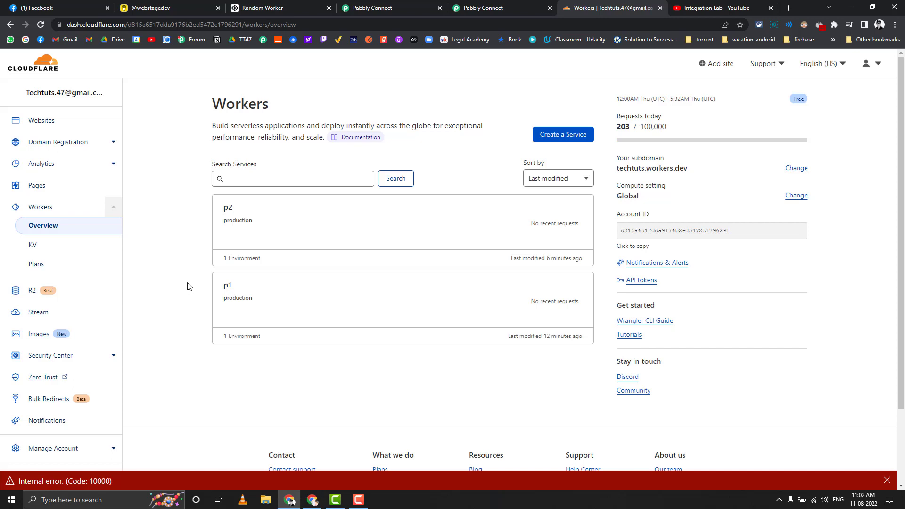
left_click(487, 6)
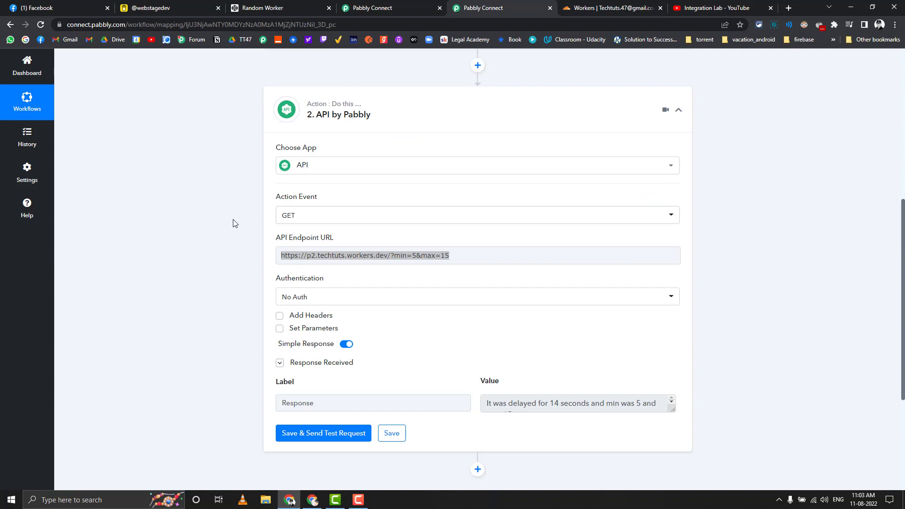
left_click(717, 7)
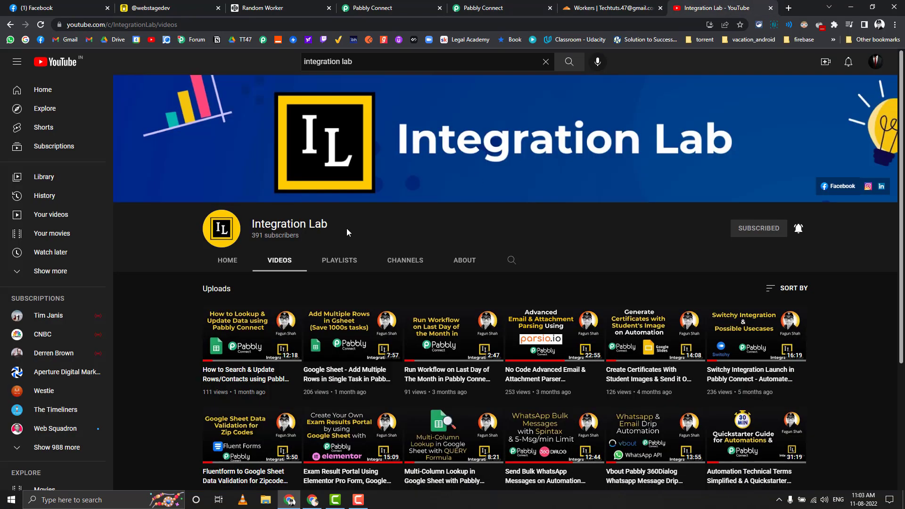